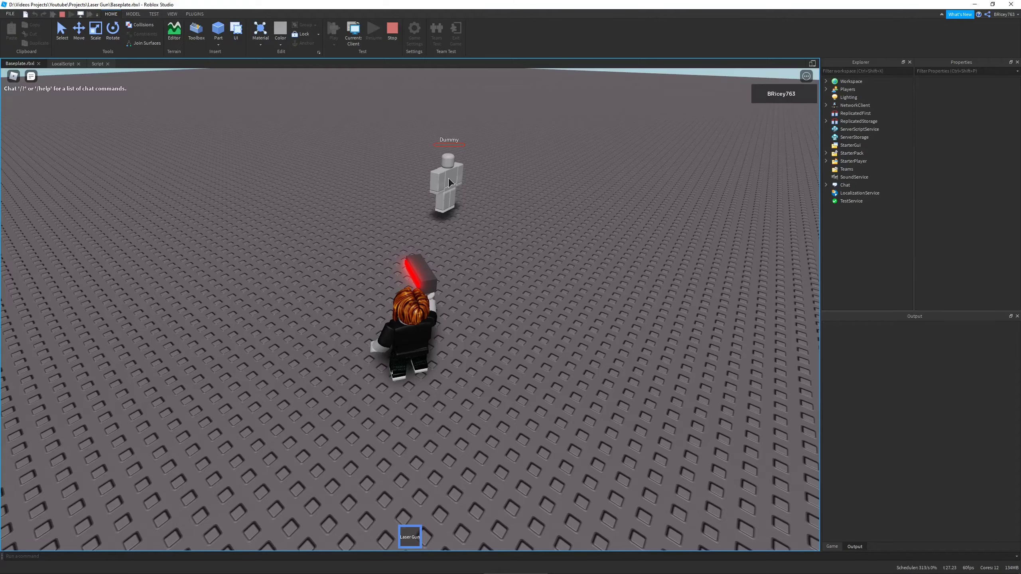
- Walk the character with the equipped laser gun around the dummy in the running test session
key(d)
key(a)
key(s)
key(w)
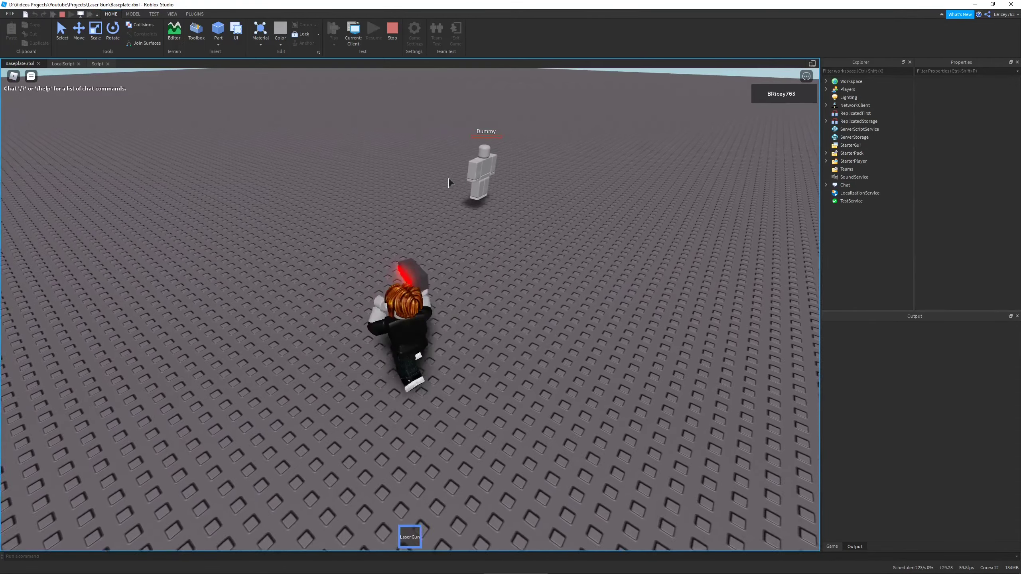
key(a)
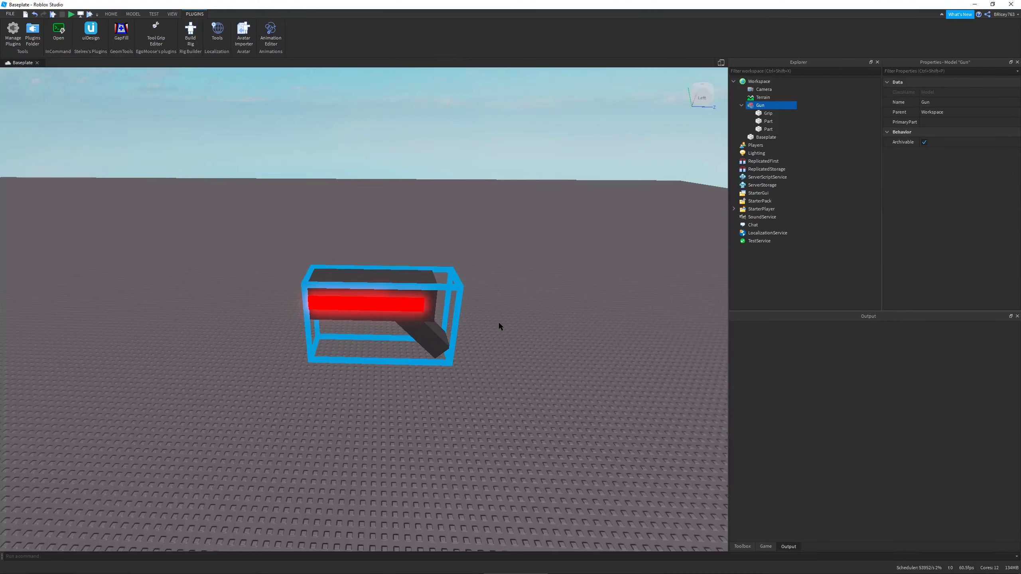
- Examine the gun model from several sides and select it to view its outline
mouse_move(498, 321)
right_down()
mouse_move(517, 319)
mouse_move(507, 314)
right_up()
key(w)
click(517, 319)
key(e)
key(s)
scroll(507, 314, down, 2)
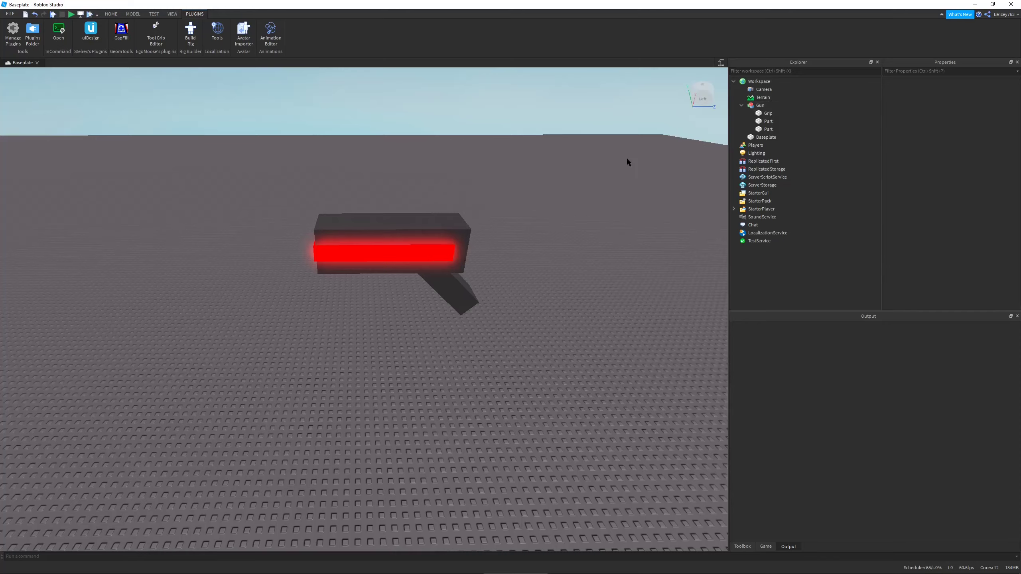
right_drag(605, 164, 605, 164)
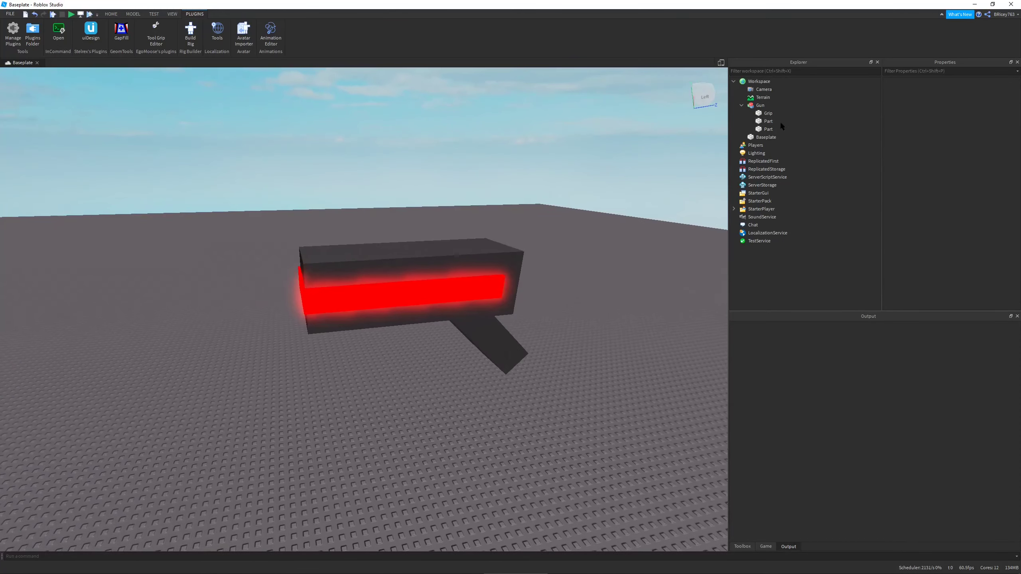
right_drag(616, 206, 616, 206)
key(s)
key(d)
click(759, 105)
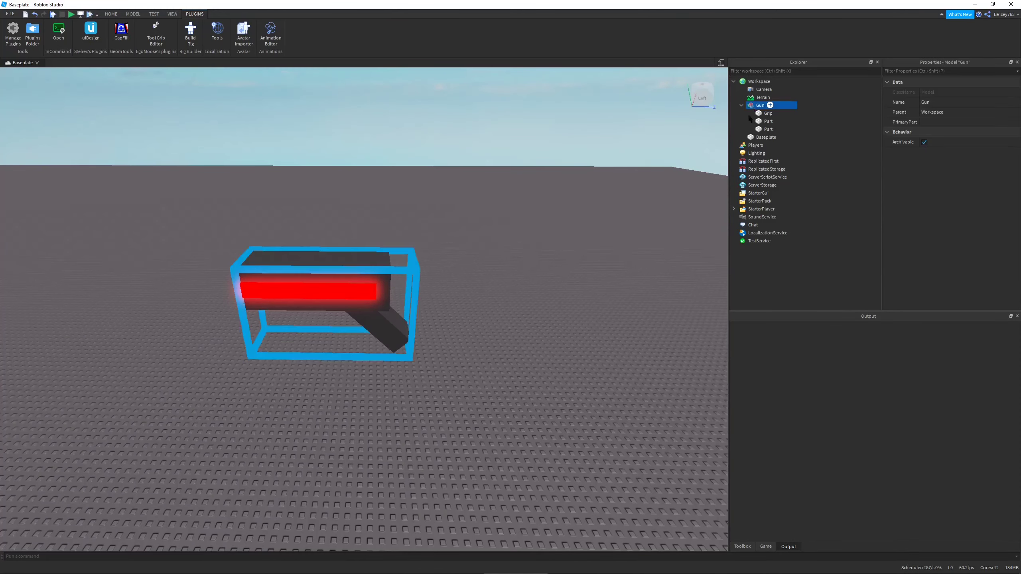
right_drag(552, 194, 552, 194)
key(a)
- Duplicate the gun's dark grey body part and shift the copy toward the muzzle
click(763, 121)
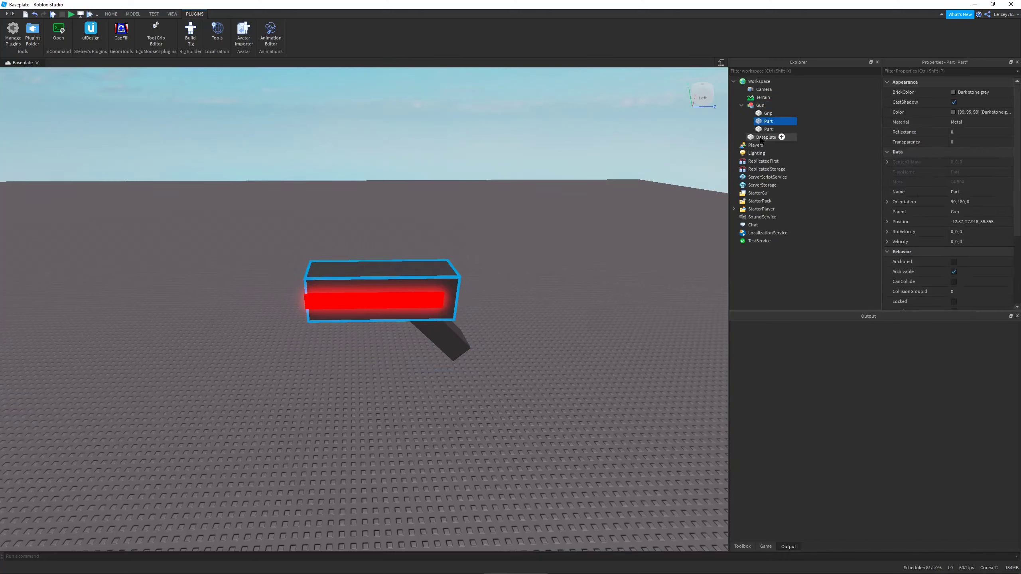
key(ctrl+d)
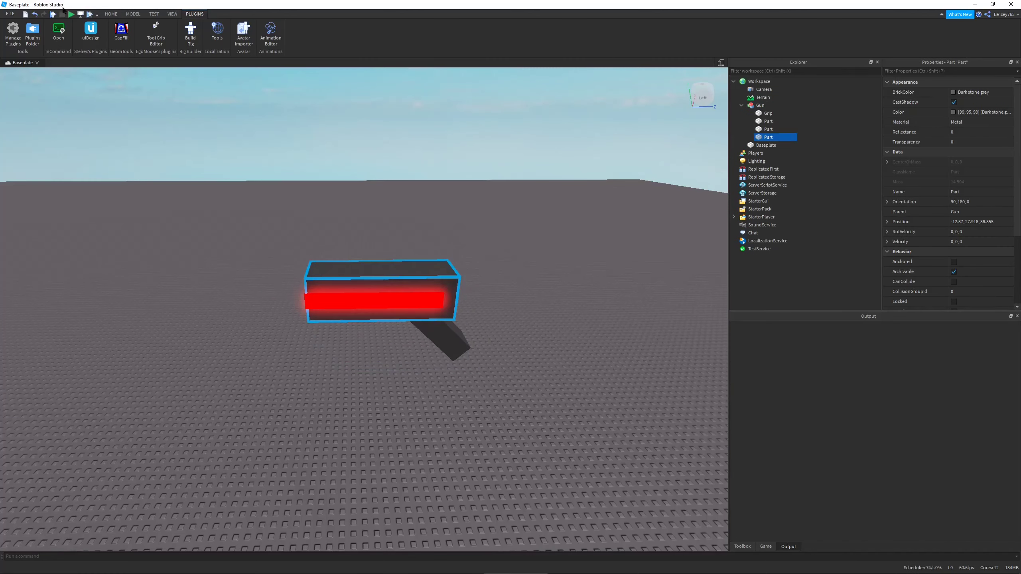
click(133, 14)
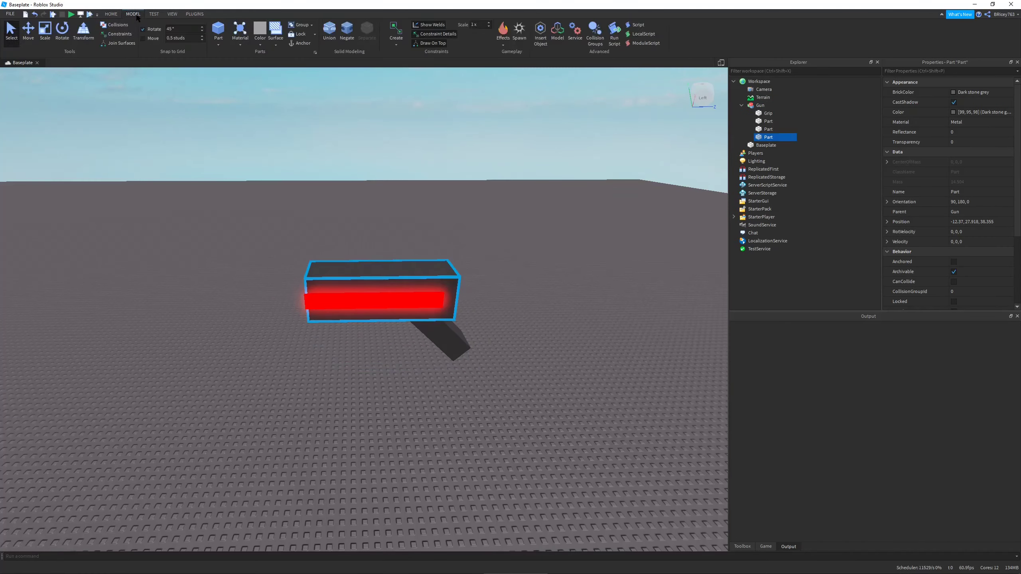
click(28, 30)
drag(522, 290, 426, 305)
- Scale the copied body part down to a short block in front of the barrel's front end
click(45, 30)
key(w)
key(a)
right_drag(488, 275, 529, 287)
key(w)
key(d)
key(d)
right_drag(501, 374, 502, 373)
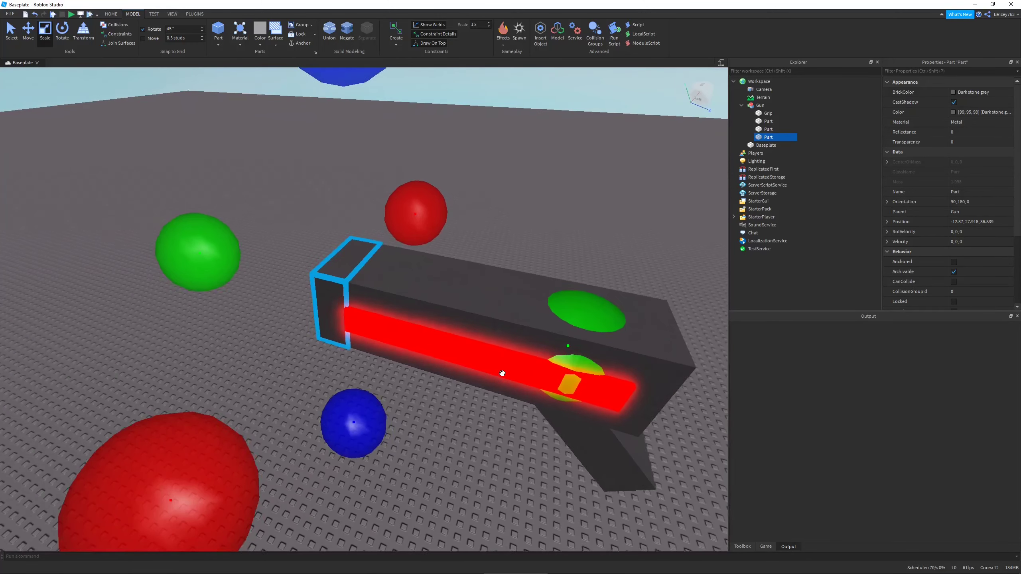
scroll(503, 373, down, 2)
- Rename the short front block to Origin and set its transparency to 1
mouse_move(778, 181)
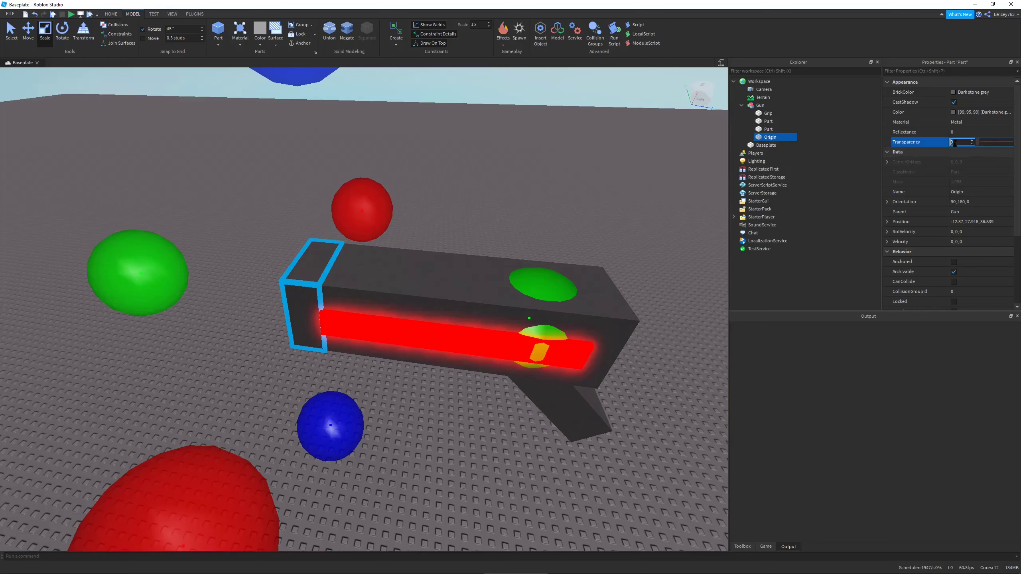
text(1)
key(Return)
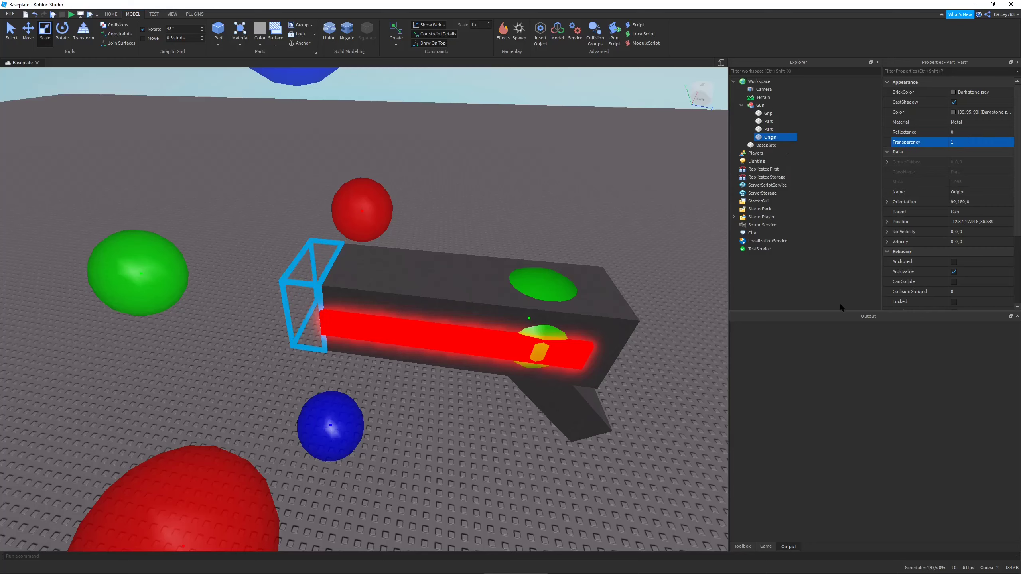
- Enlarge the properties area and check the Anchored and CanCollide settings of the grip, neon part and Origin part
drag(843, 317, 843, 381)
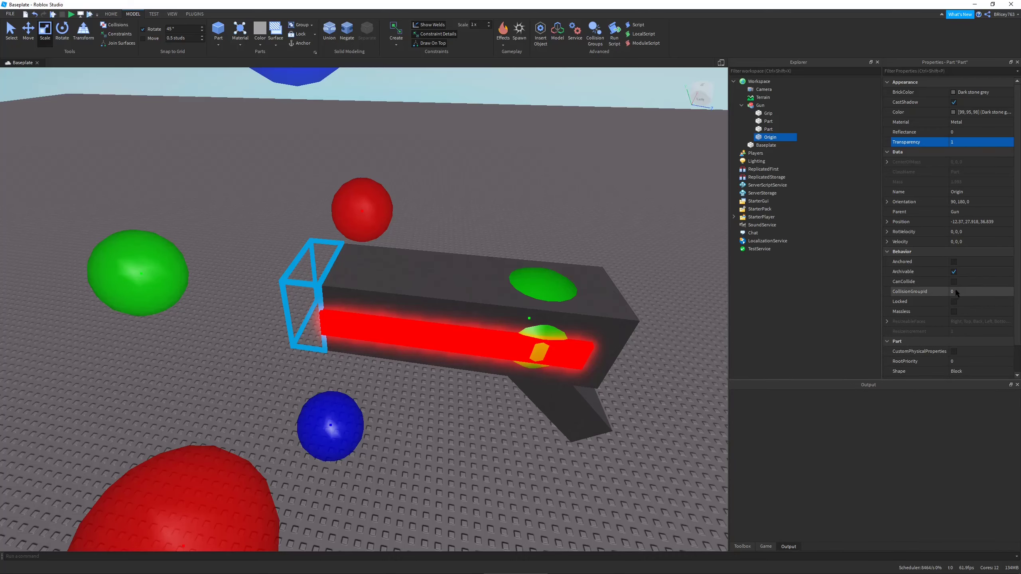
right_drag(548, 363, 529, 393)
mouse_move(755, 114)
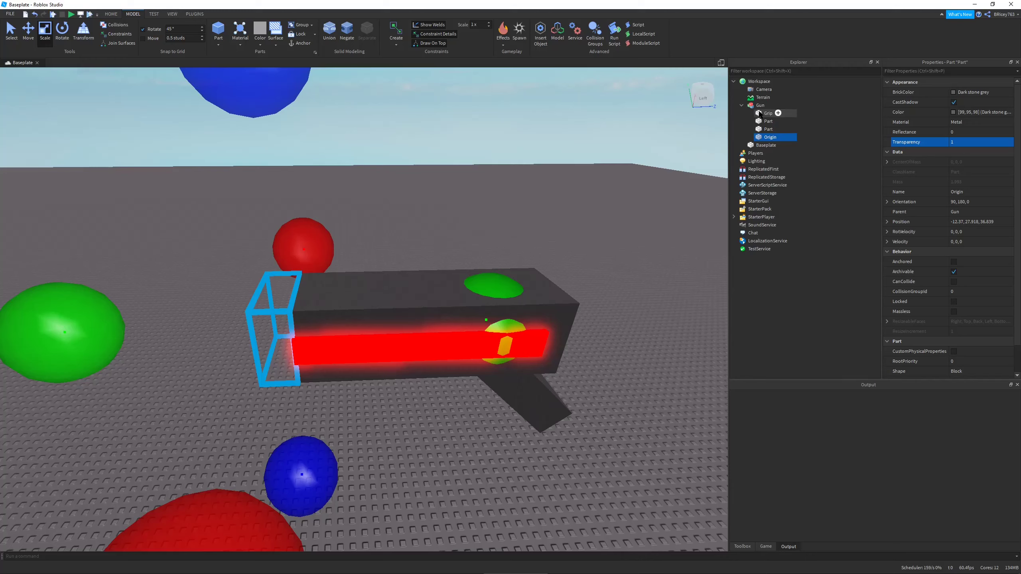
click(760, 114)
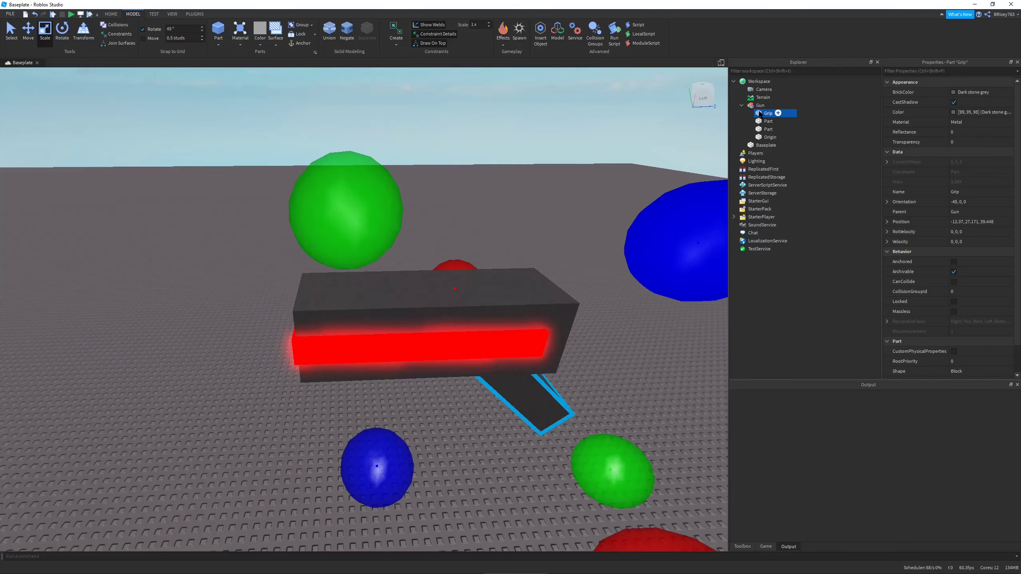
click(766, 129)
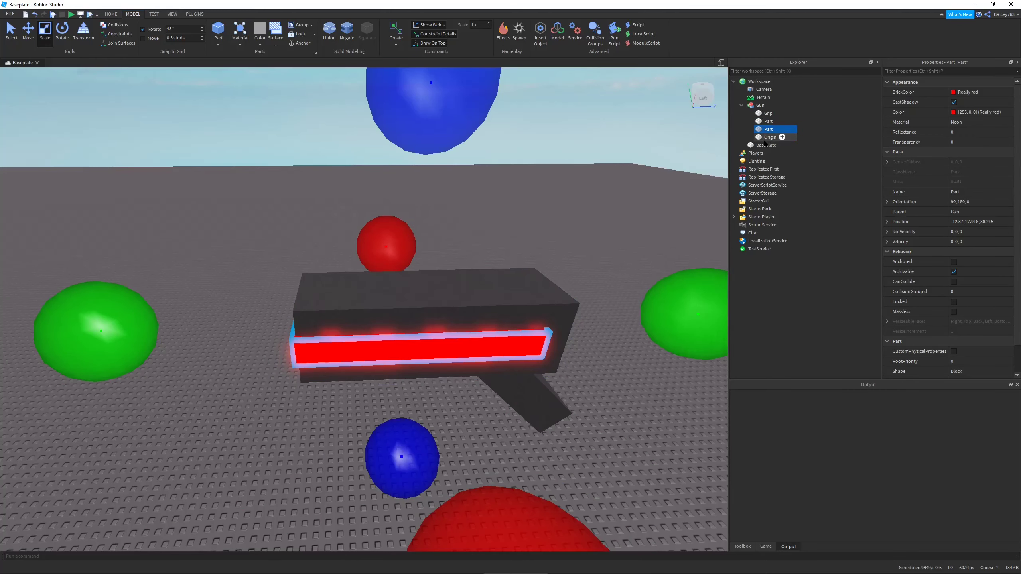
click(765, 138)
- Inspect the invisible Origin block at the muzzle, selecting it directly in the scene
right_drag(482, 272, 486, 263)
click(498, 232)
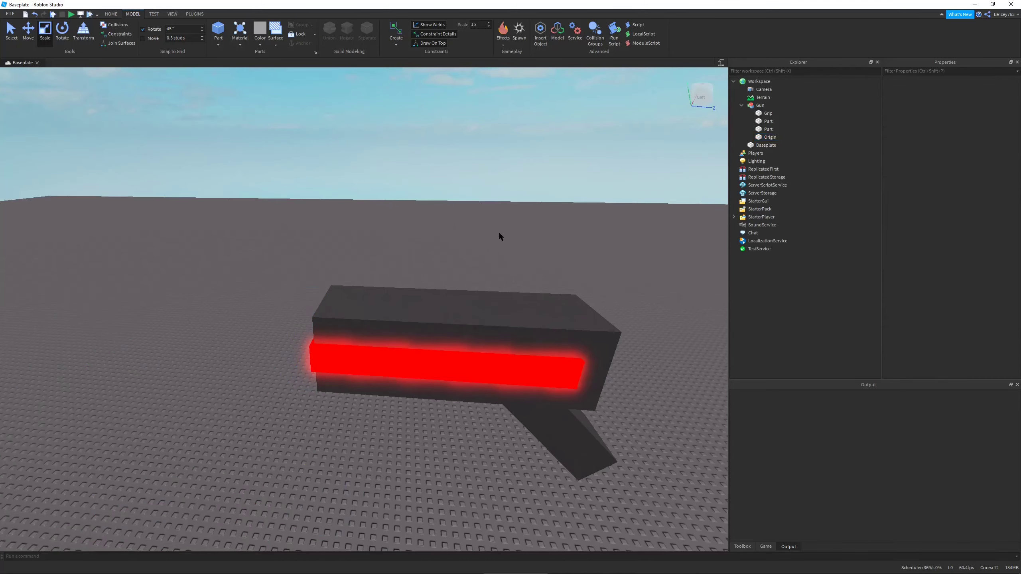
scroll(499, 231, down, 2)
scroll(499, 231, up, 2)
right_drag(494, 223, 419, 269)
scroll(420, 269, down, 2)
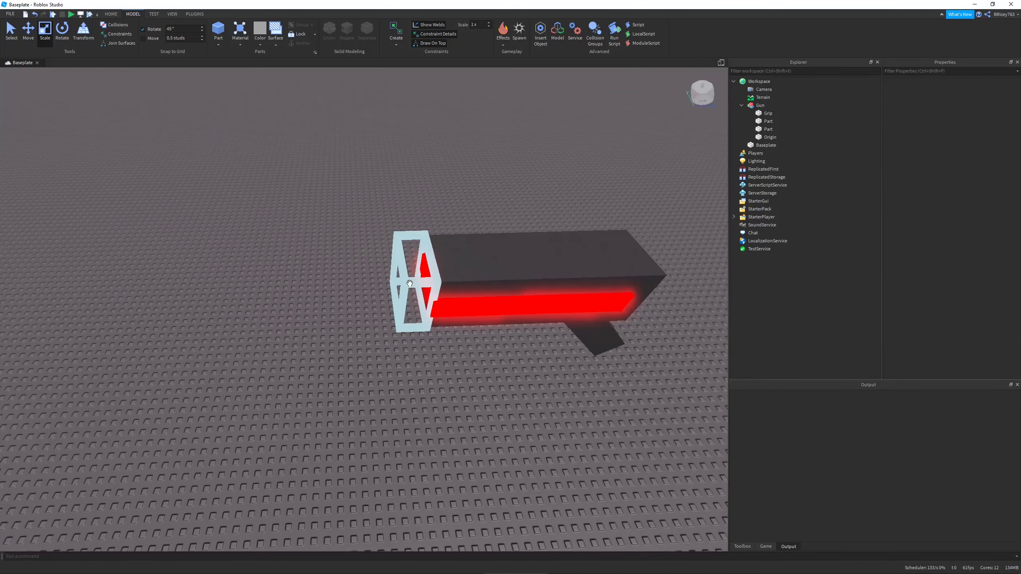
click(406, 279)
right_drag(518, 193, 619, 143)
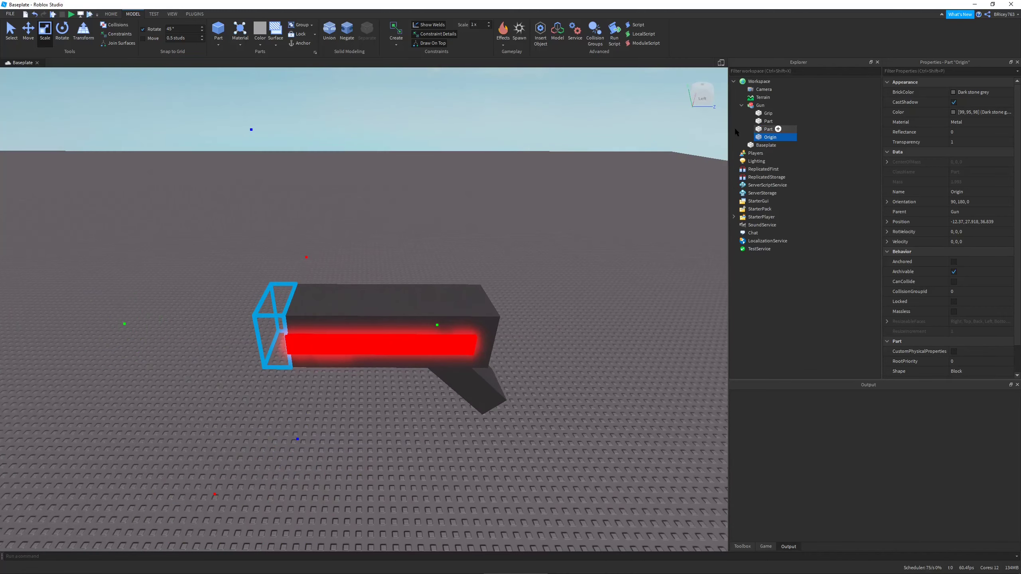
- Select the gun's parts from Grip to Origin together to review their shared properties
click(759, 106)
click(767, 113)
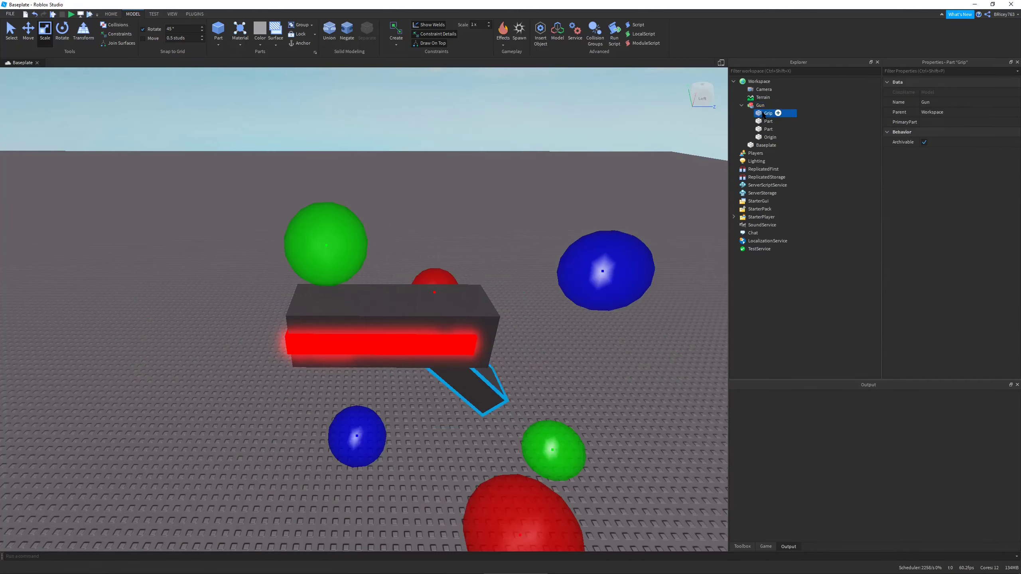
right_drag(522, 330, 523, 330)
shift+click(765, 137)
right_drag(525, 235, 525, 236)
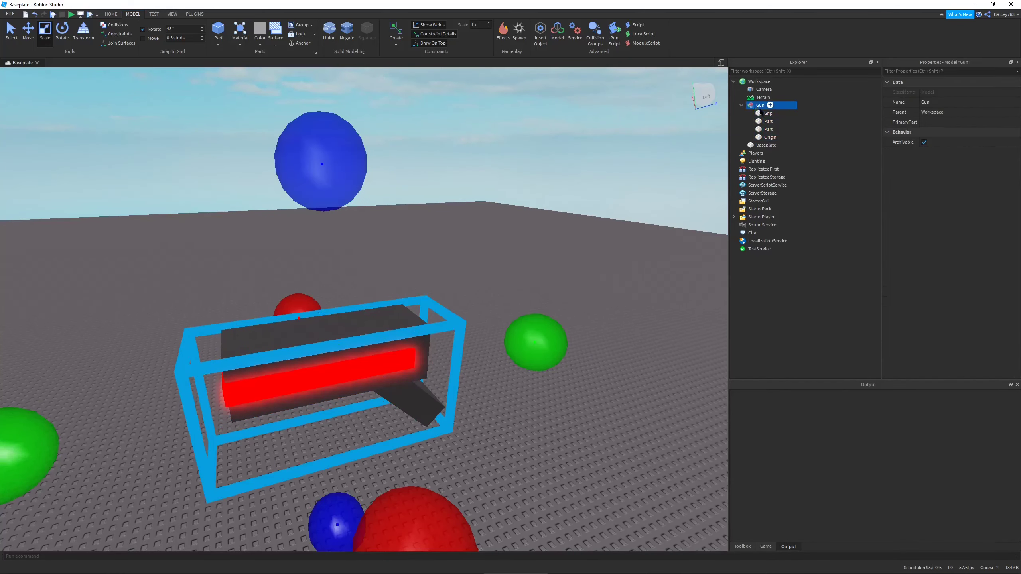
- Select all four gun parts from Grip to Origin and join them with weld constraints
click(767, 113)
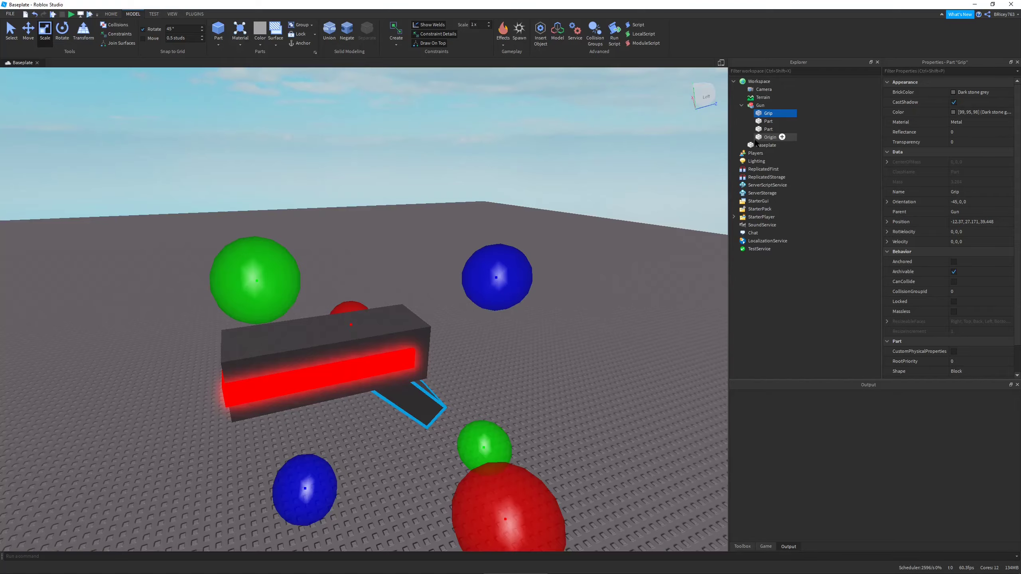
shift+click(765, 137)
right_drag(490, 294, 491, 296)
key(w)
key(q)
scroll(489, 296, down, 5)
scroll(485, 305, up, 3)
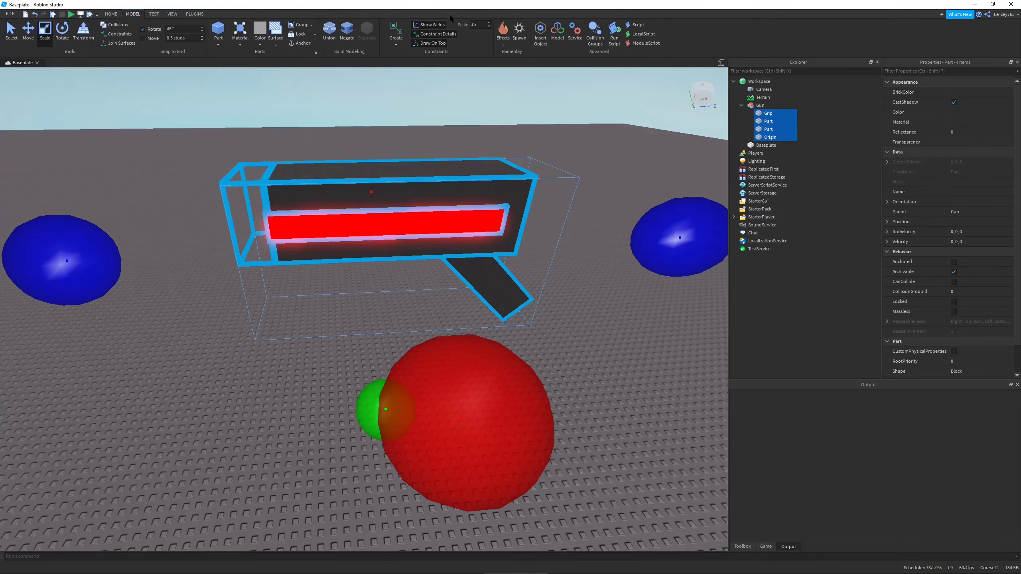
click(396, 37)
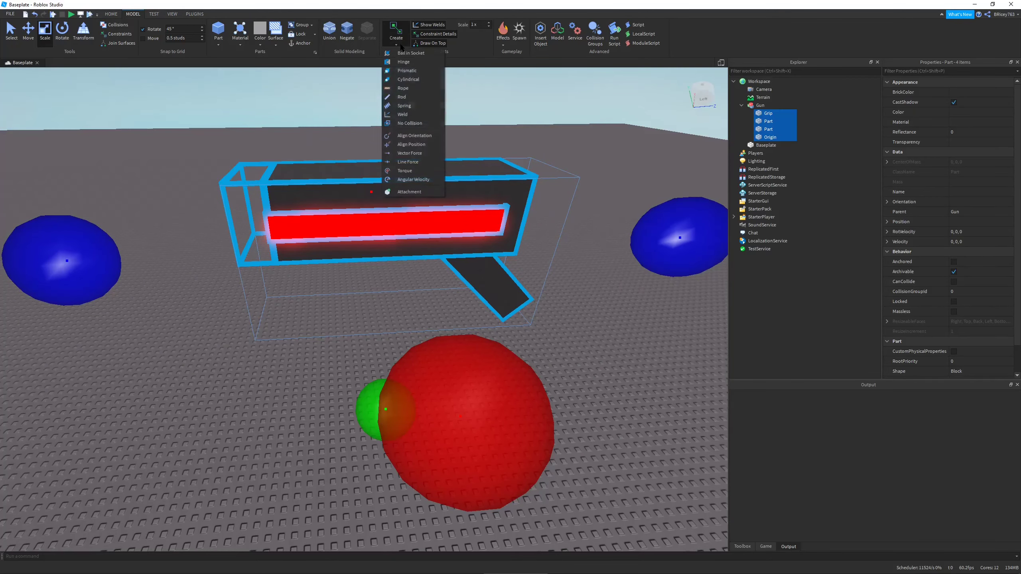
click(395, 114)
- Try the weld display options and inspect the welds linking the gun's parts, then clear the selection
key(w)
key(q)
right_drag(525, 210, 525, 210)
key(s)
key(s)
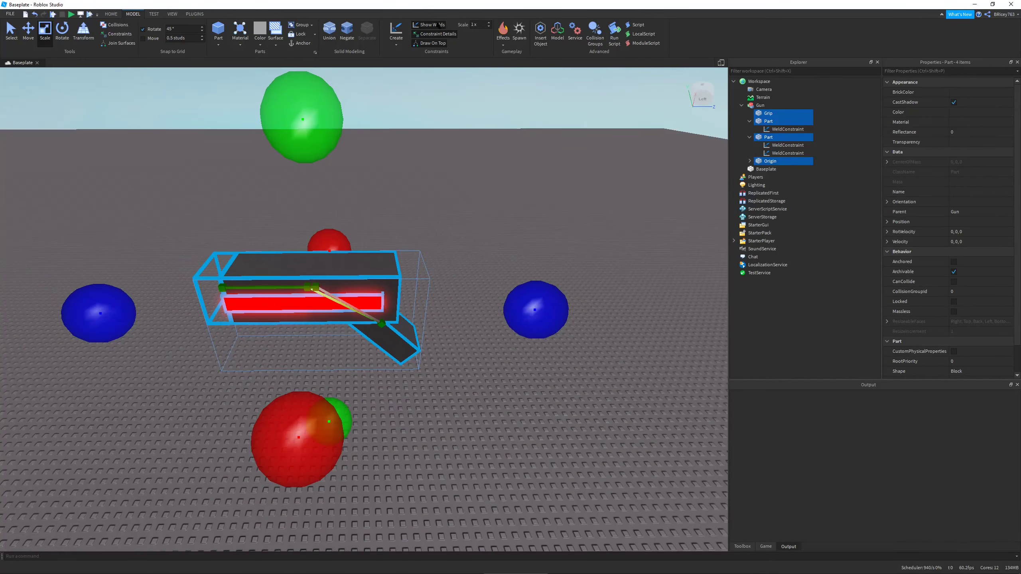
click(426, 25)
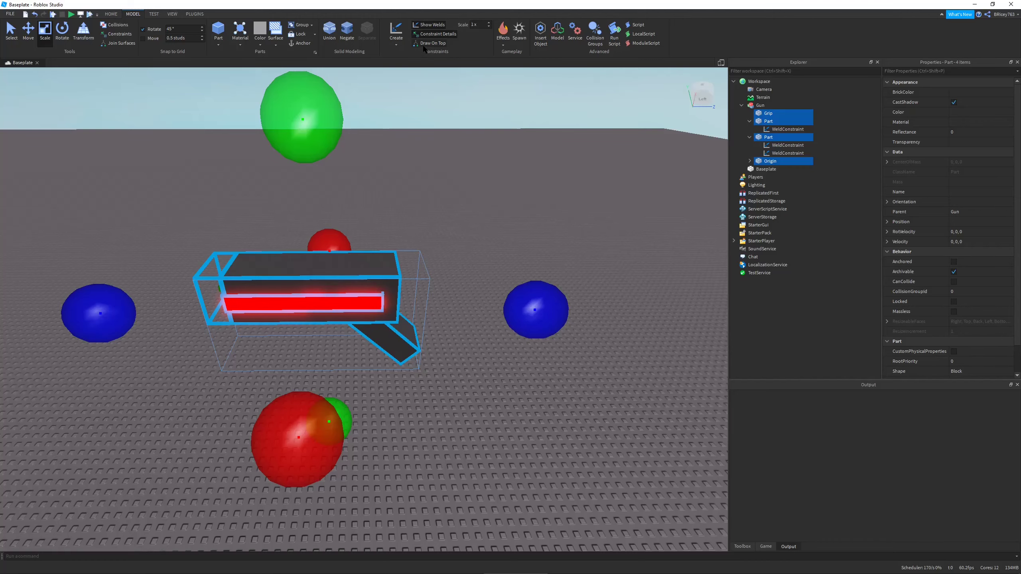
click(423, 45)
right_drag(439, 197, 439, 197)
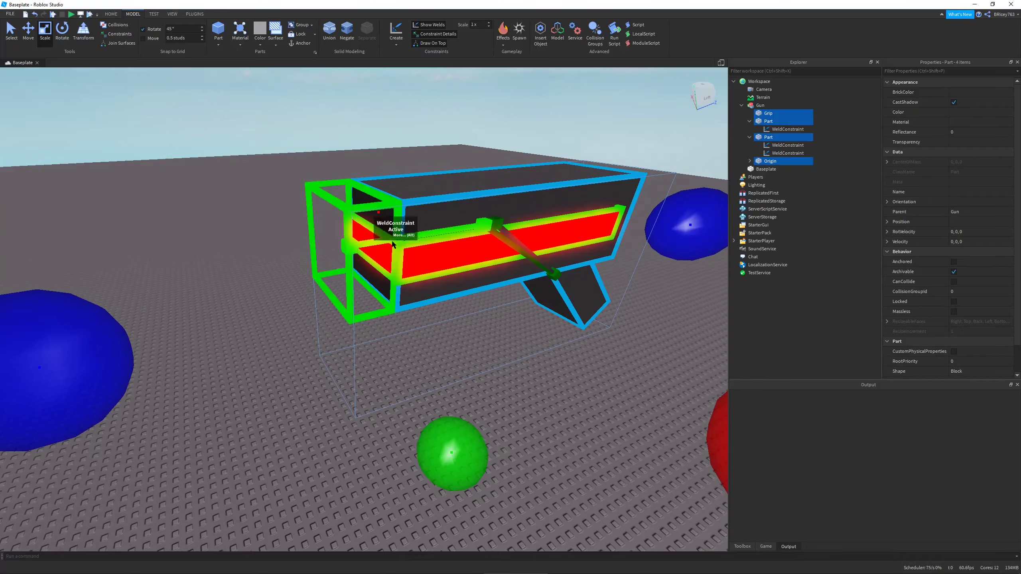
right_drag(476, 245, 483, 261)
right_drag(462, 306, 443, 296)
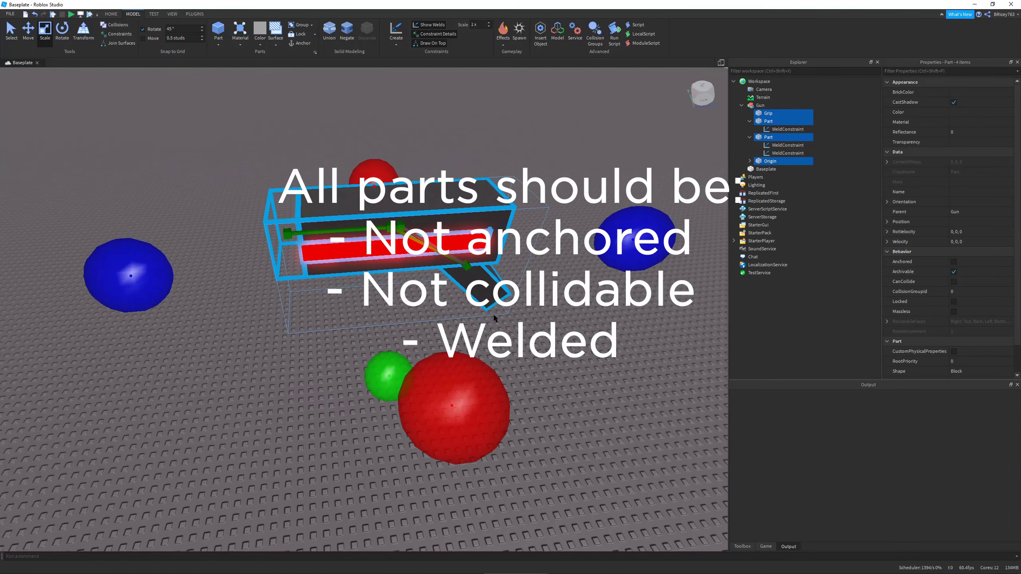
click(563, 364)
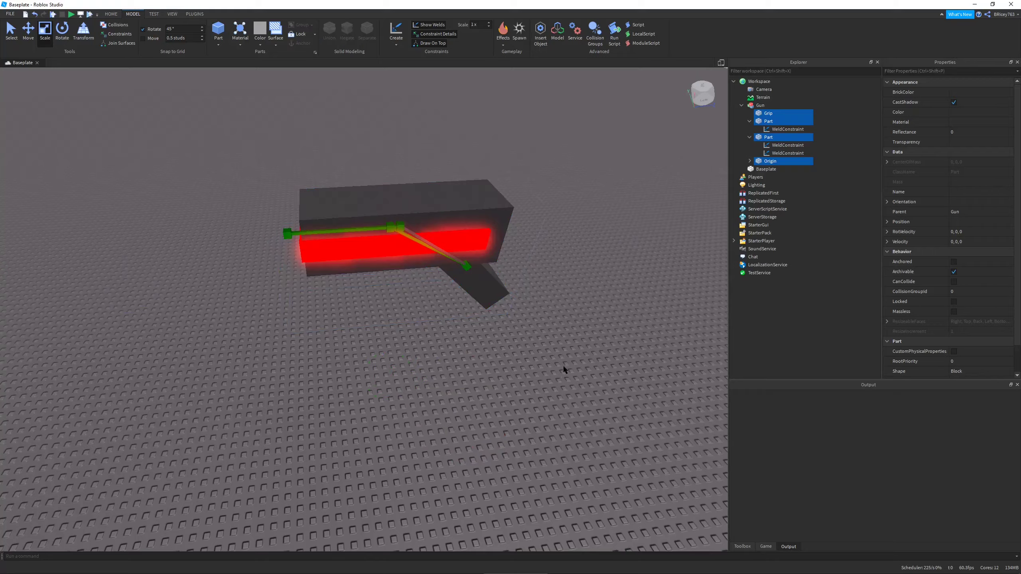
right_drag(555, 306, 556, 307)
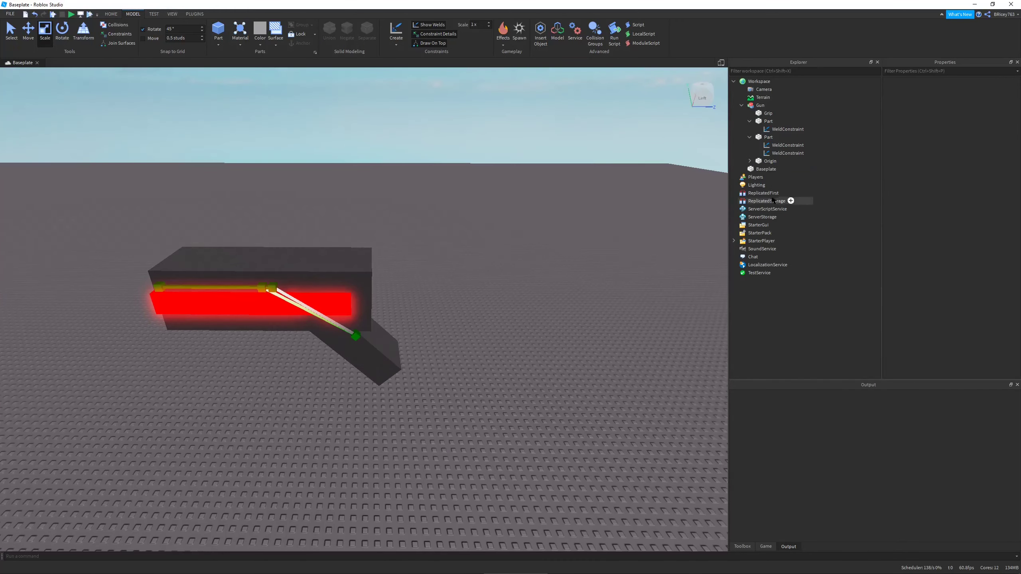
- Insert a Tool object into Workspace and place the Gun model inside it
click(776, 81)
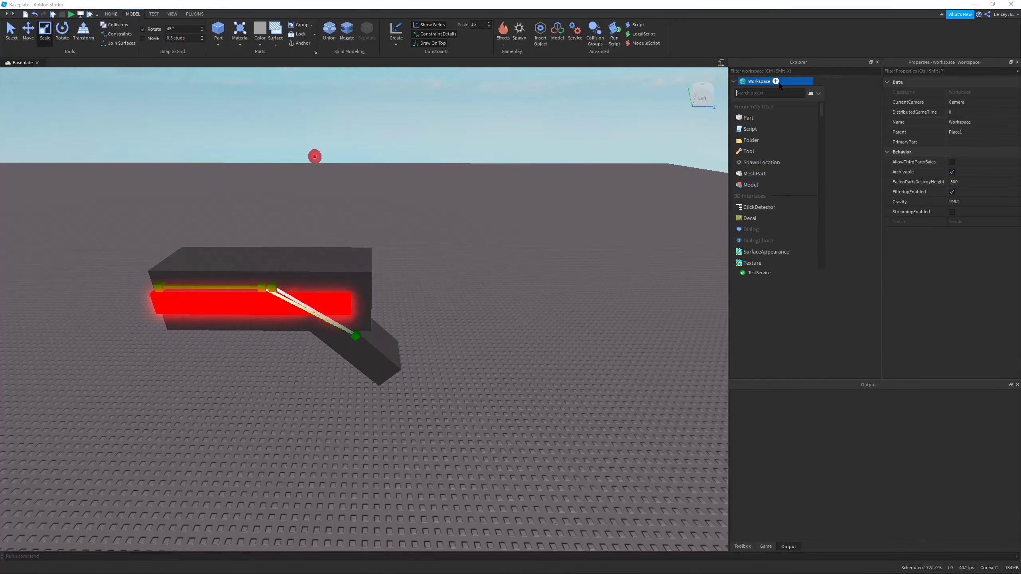
text(tool)
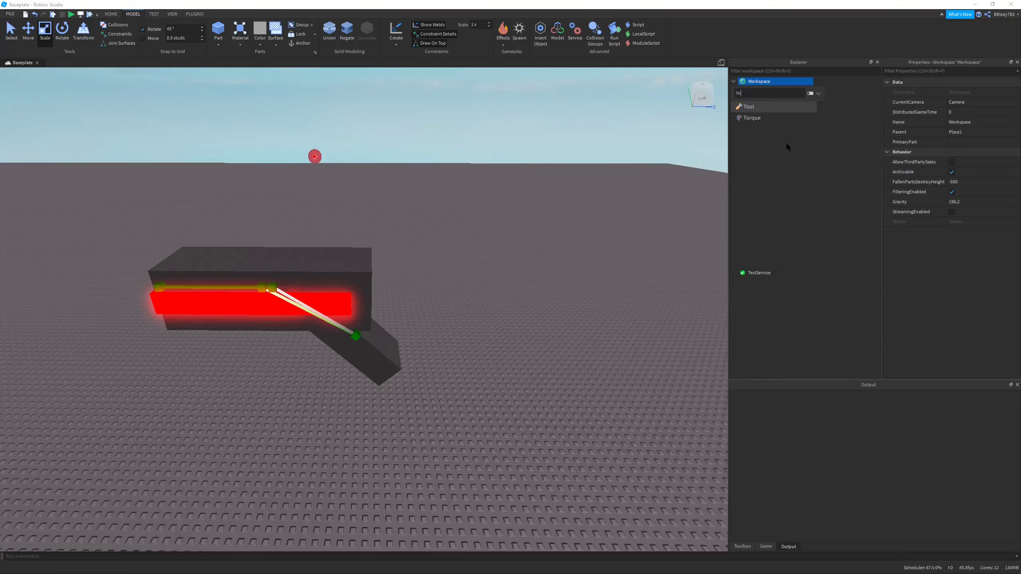
key(Return)
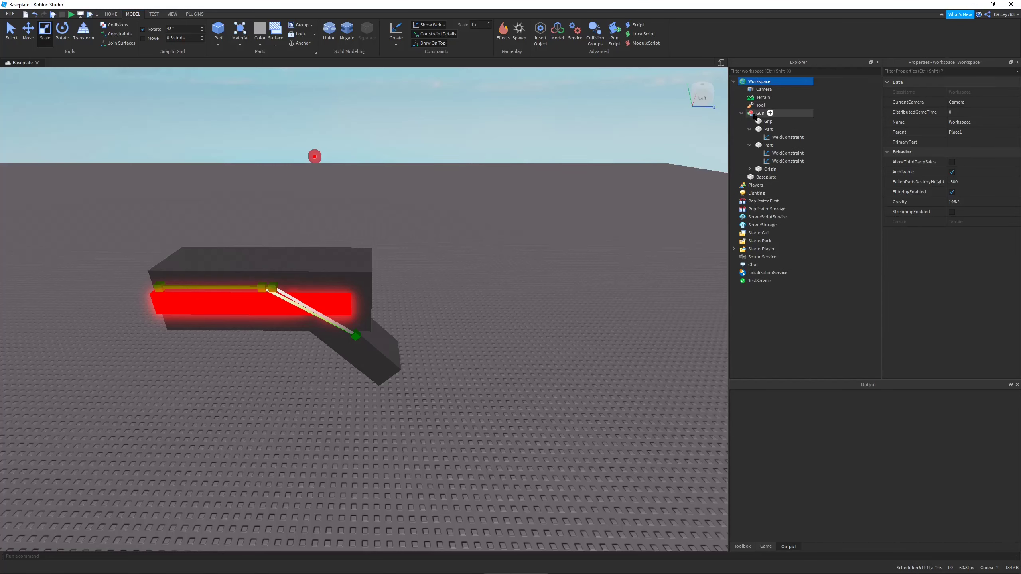
click(757, 115)
drag(759, 116, 757, 114)
click(749, 114)
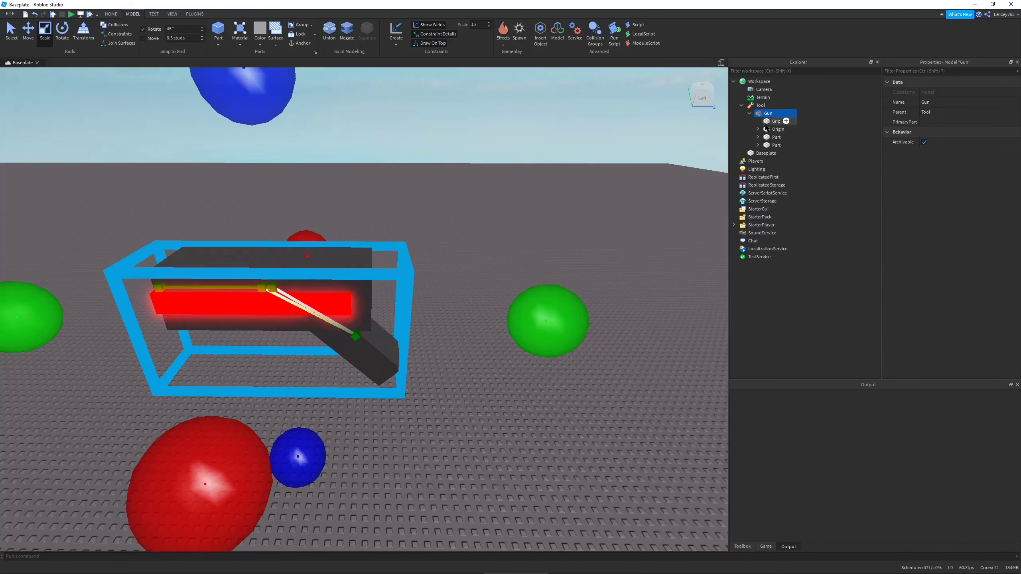
- Move the Grip part out of the Gun model directly into the Tool and rename it Handle
right_drag(463, 320, 445, 360)
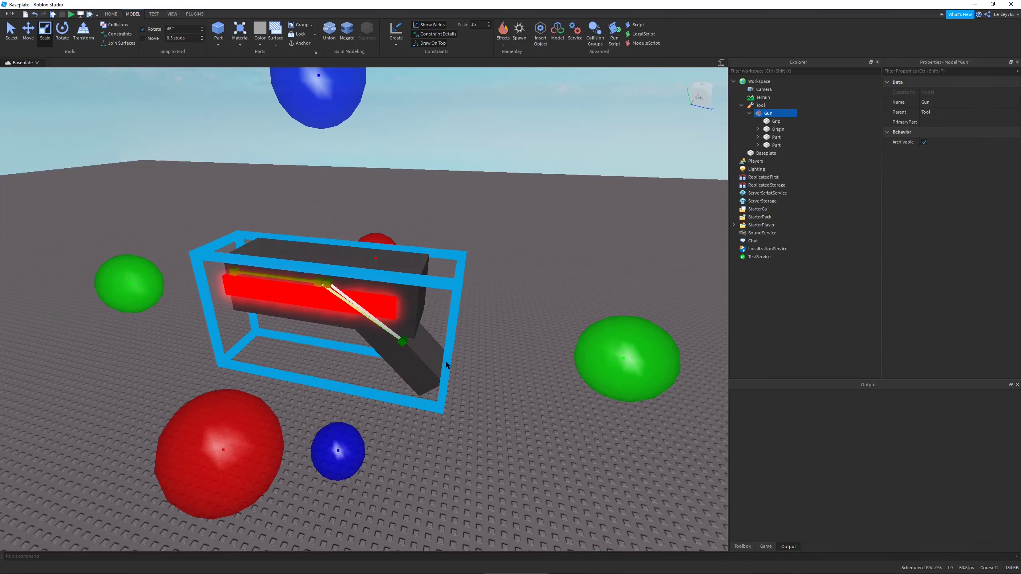
alt+click(428, 372)
right_drag(427, 372, 489, 358)
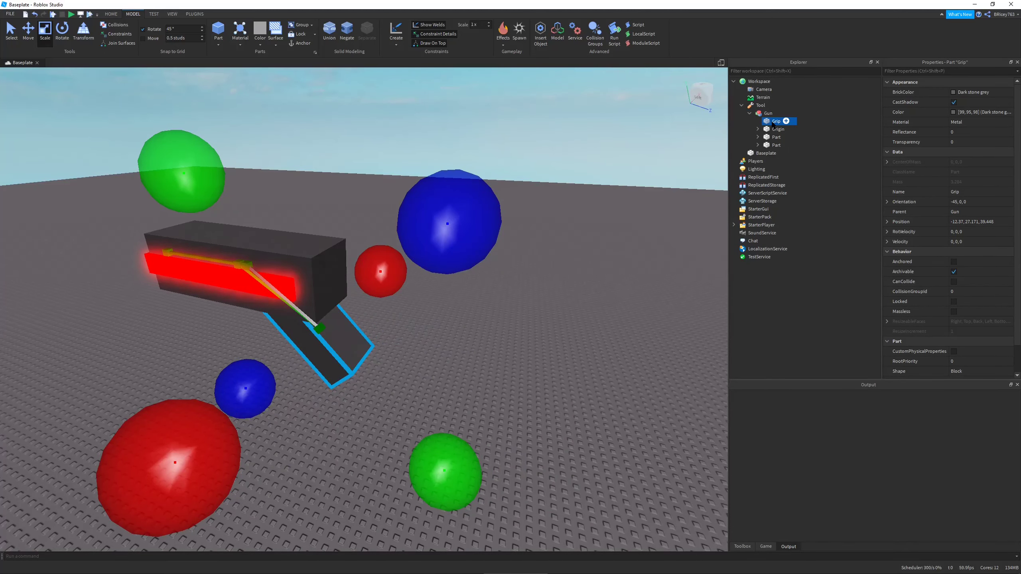
drag(772, 125, 761, 106)
click(751, 113)
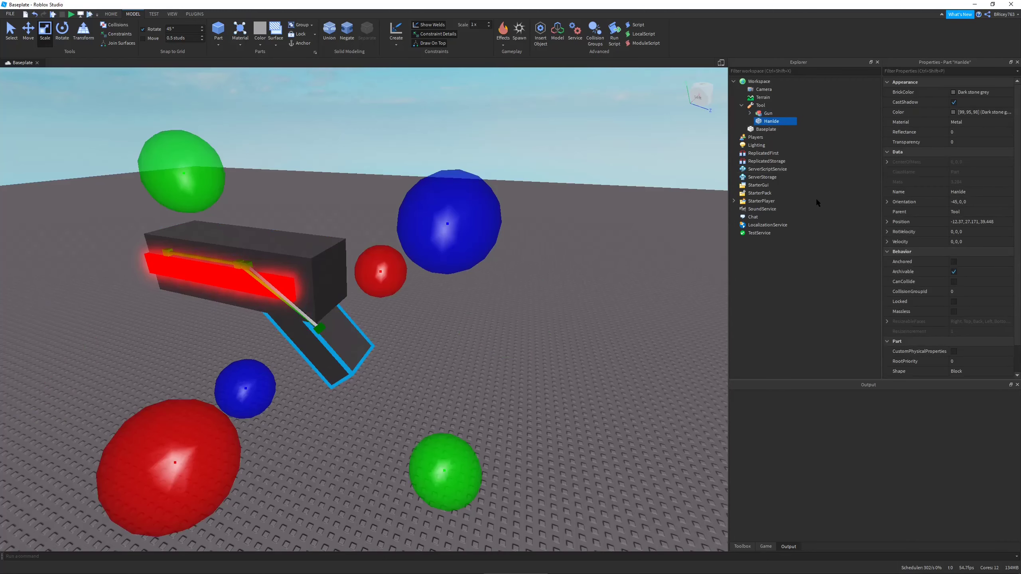
key(F2)
text(Handle)
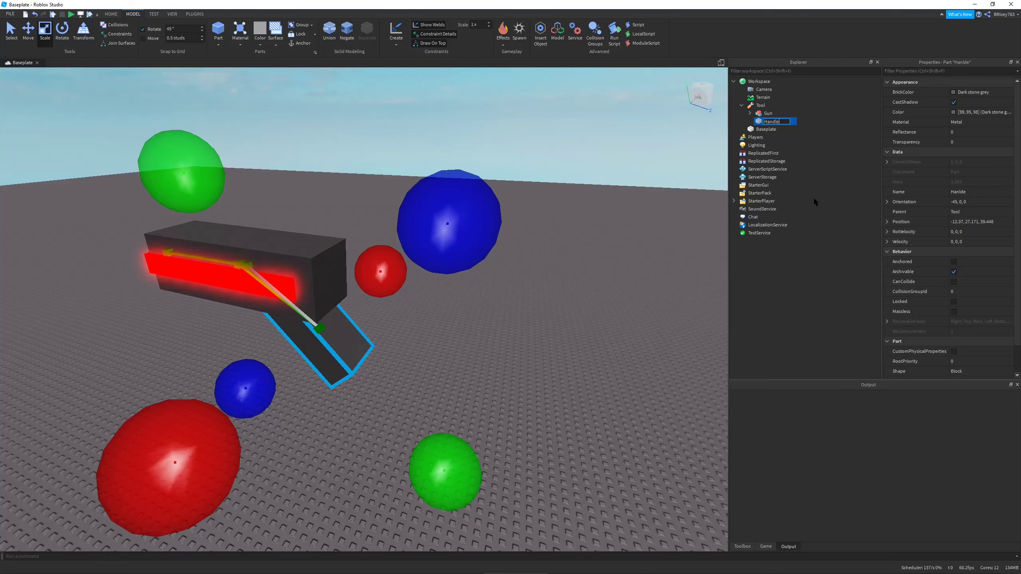
key(Return)
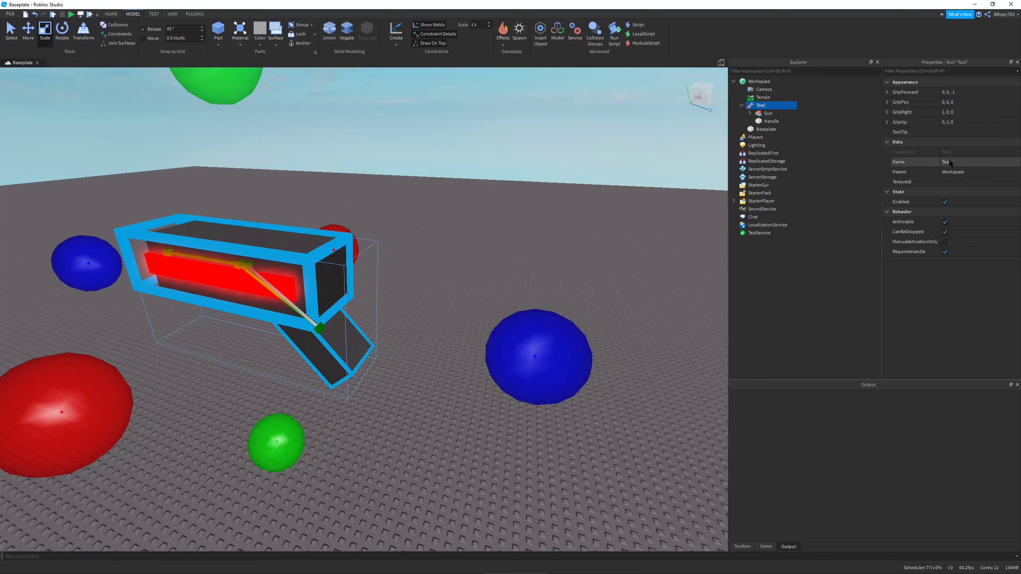
- Rename the Tool as Laser Gun and move it into StarterPack
click(965, 161)
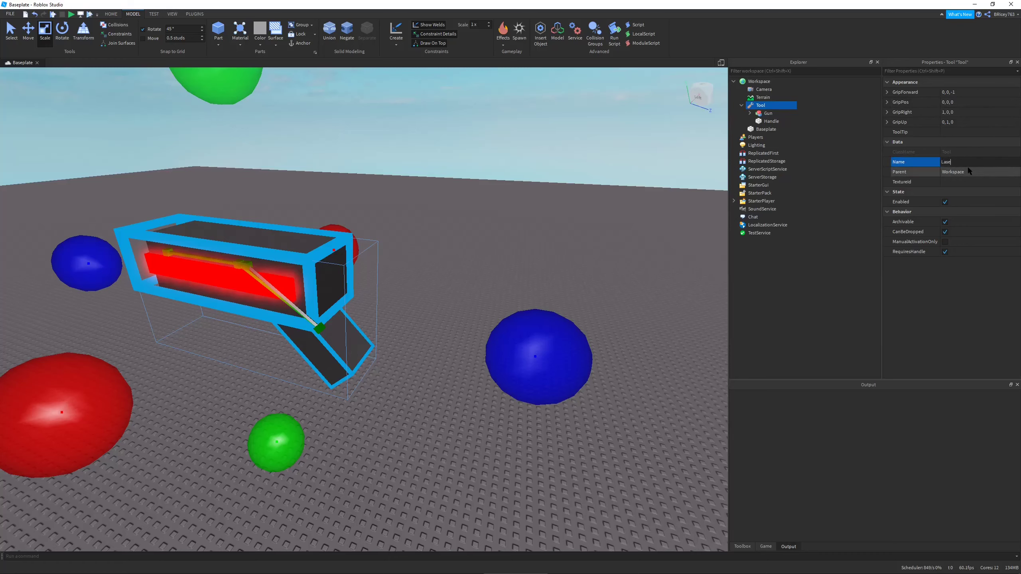
text(Laser Gun)
key(Return)
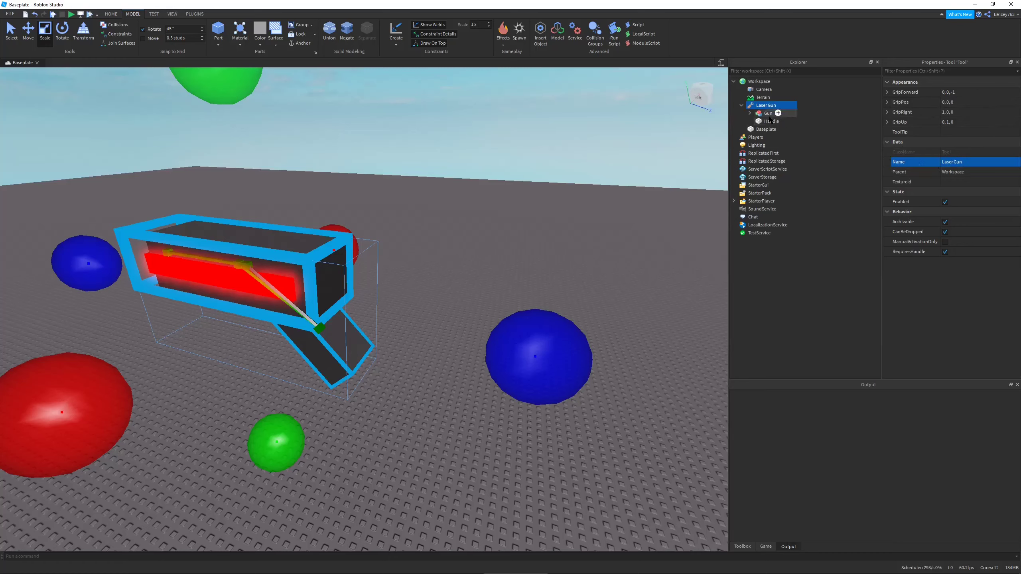
click(759, 106)
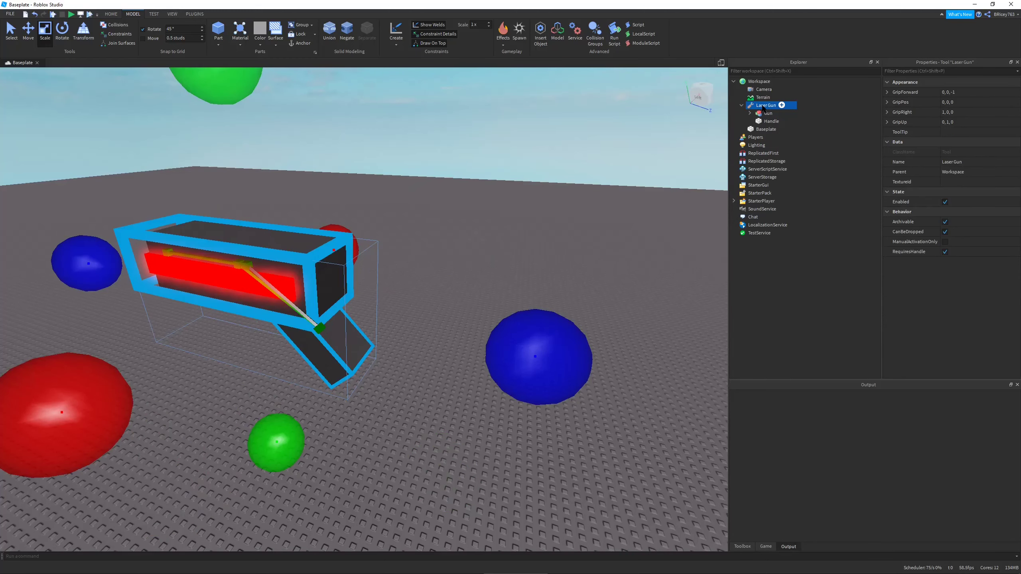
drag(762, 107, 770, 196)
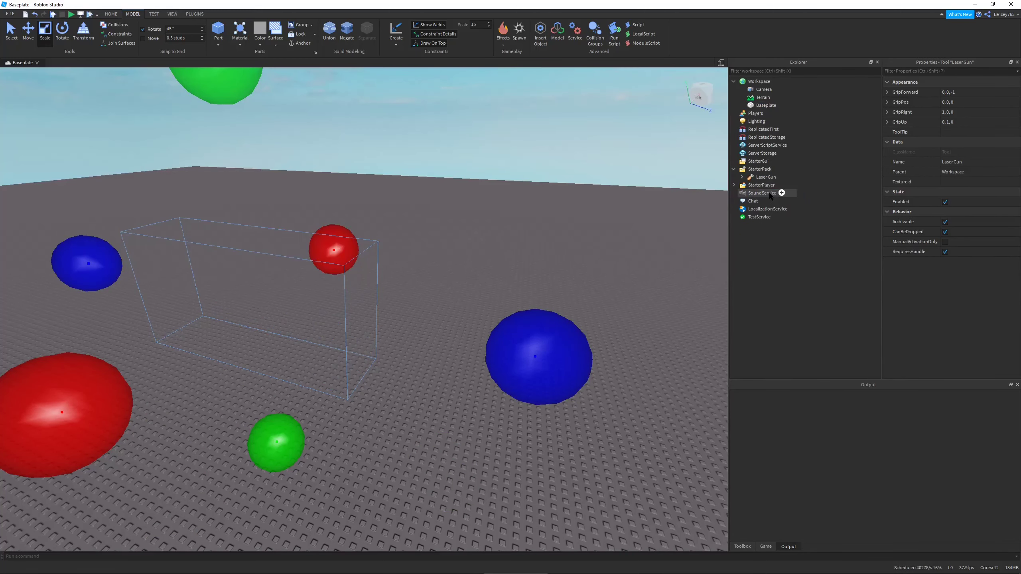
- Playtest the place and equip the Laser Gun to check how the character holds it
click(52, 14)
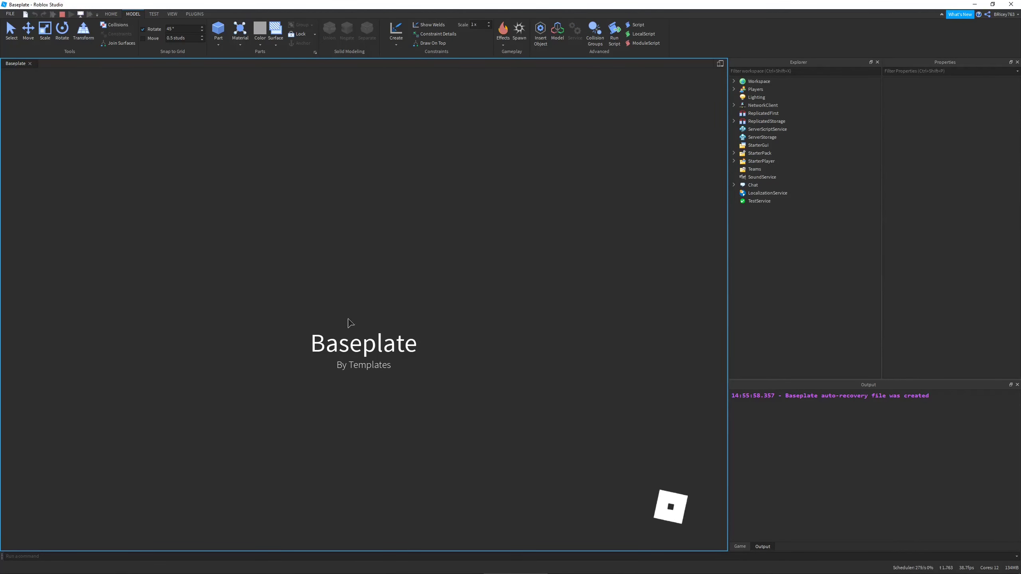
key(1)
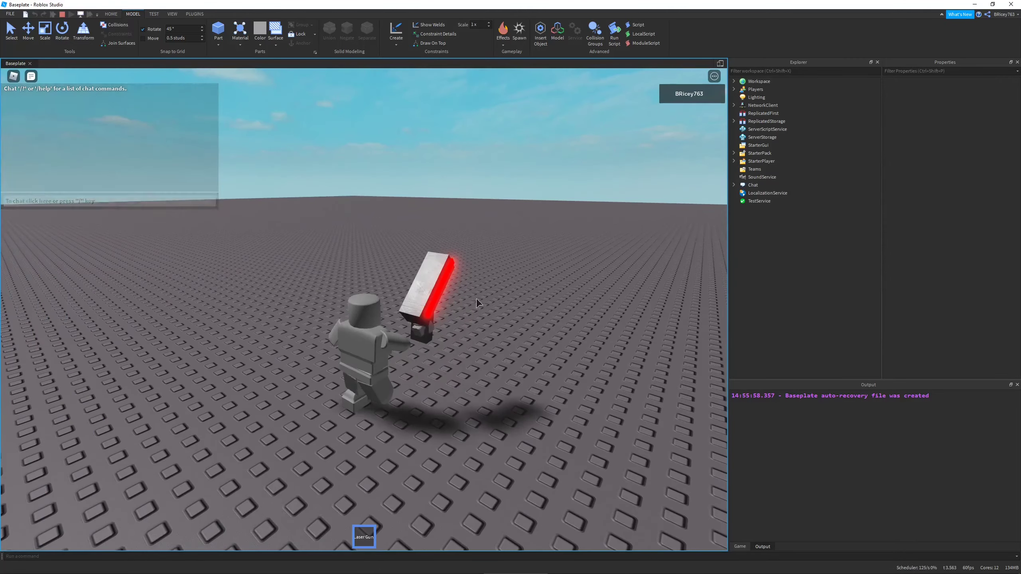
right_drag(499, 303, 499, 302)
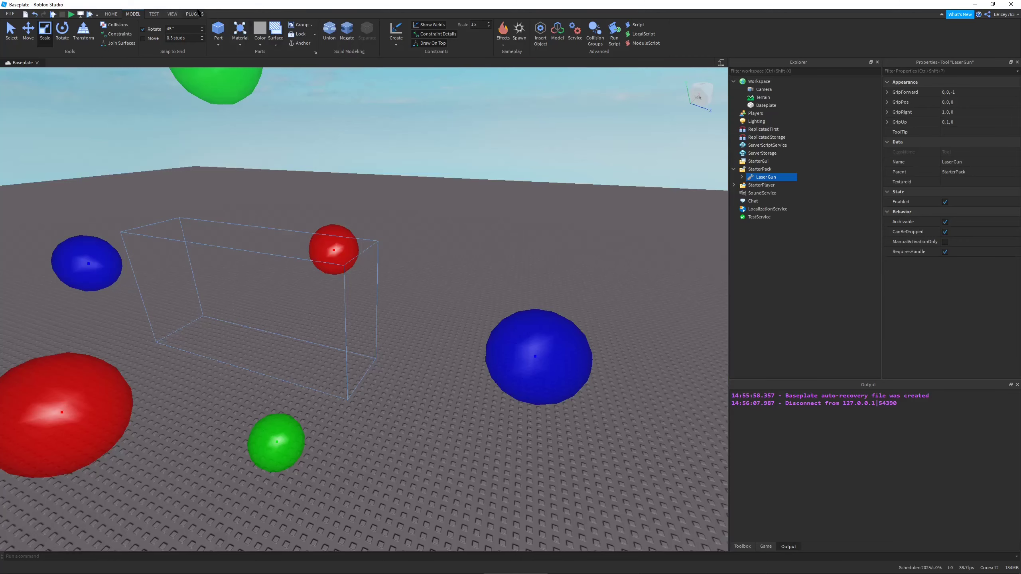
- Start the Tool Grip Editor for the Laser Gun and rotate the gun so its barrel points forward from the dummy
click(195, 13)
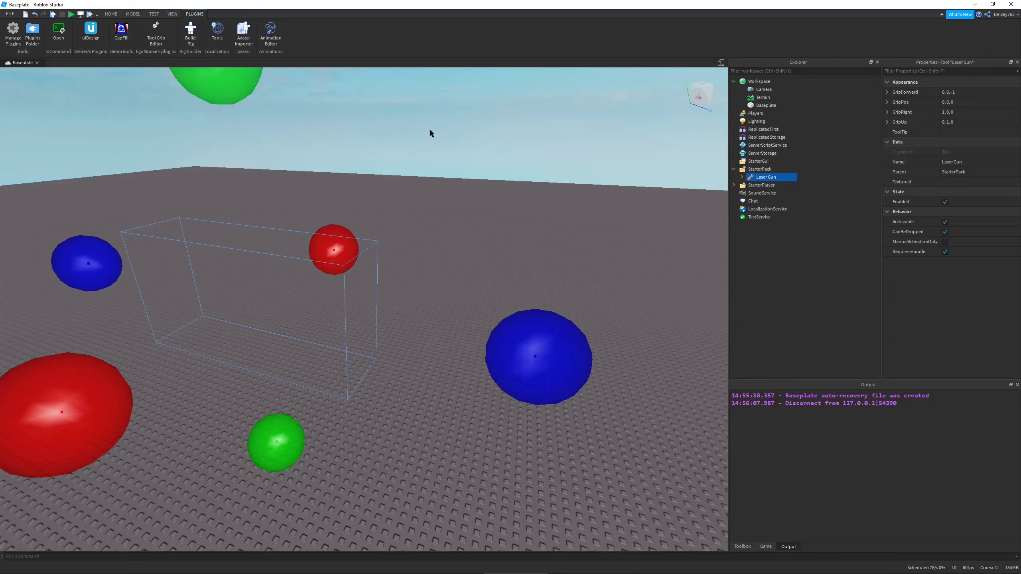
click(156, 32)
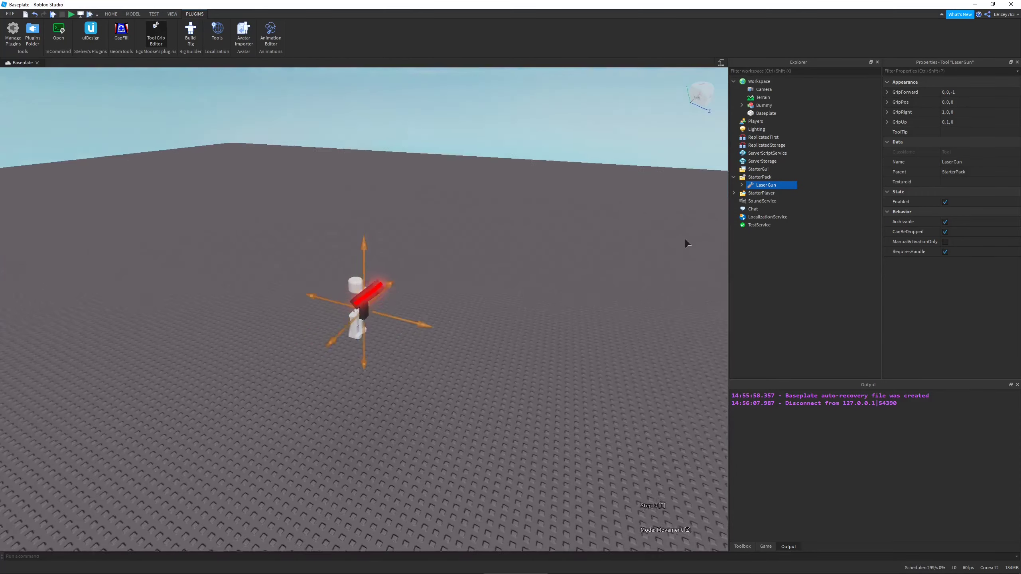
key(d)
right_drag(685, 240, 634, 235)
scroll(633, 235, up, 4)
scroll(632, 232, down, 2)
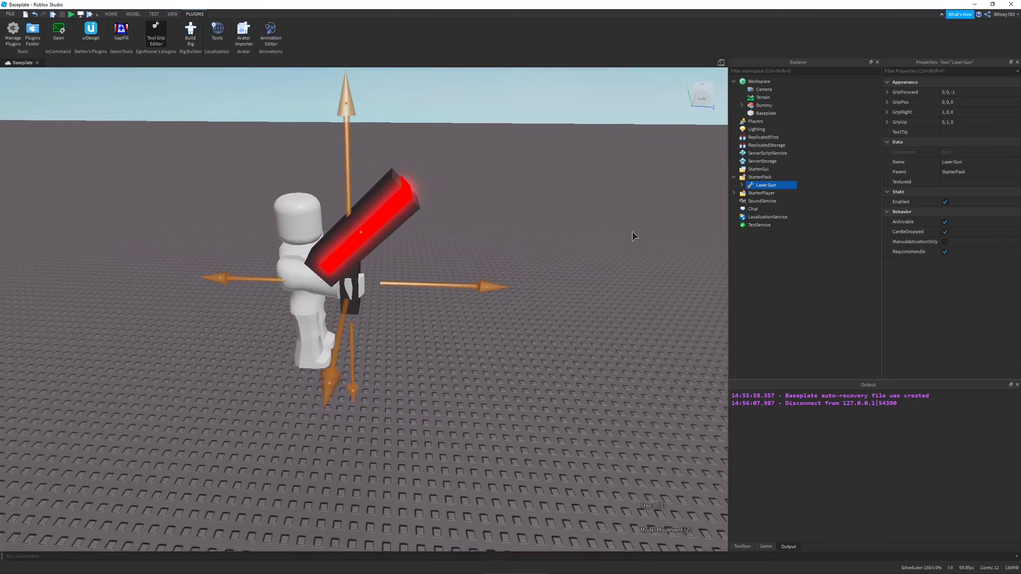
key(z)
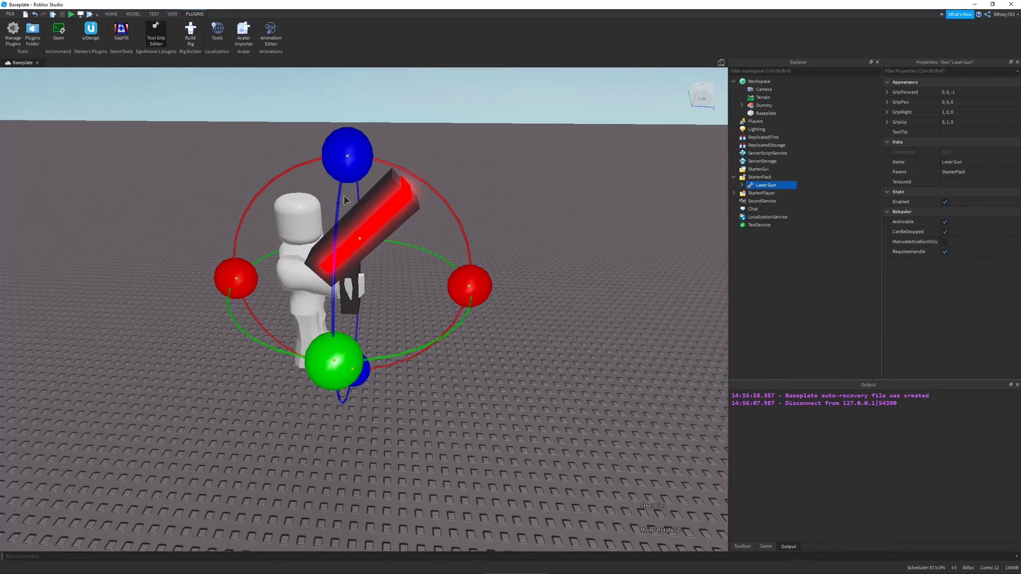
drag(216, 278, 296, 229)
- Shift the gun's grip position until the handle sits in the dummy's hand
key(z)
drag(451, 207, 466, 195)
drag(419, 338, 424, 343)
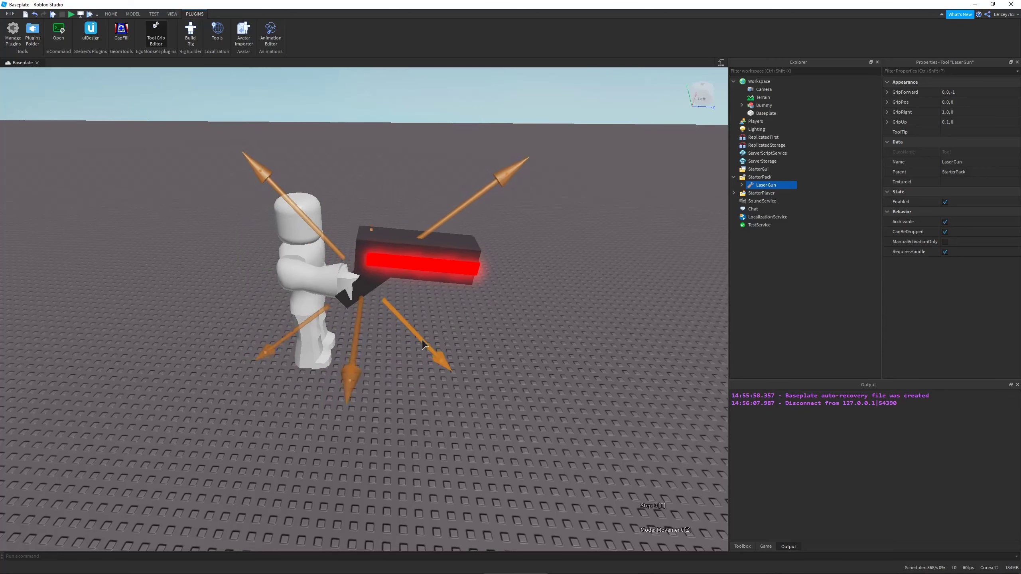
drag(495, 177, 473, 203)
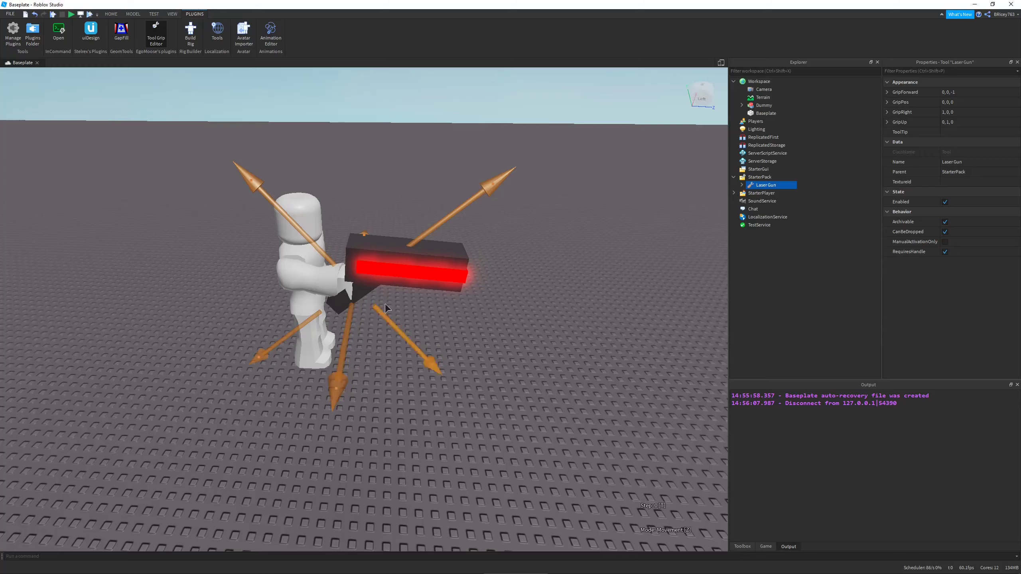
right_drag(513, 268, 514, 265)
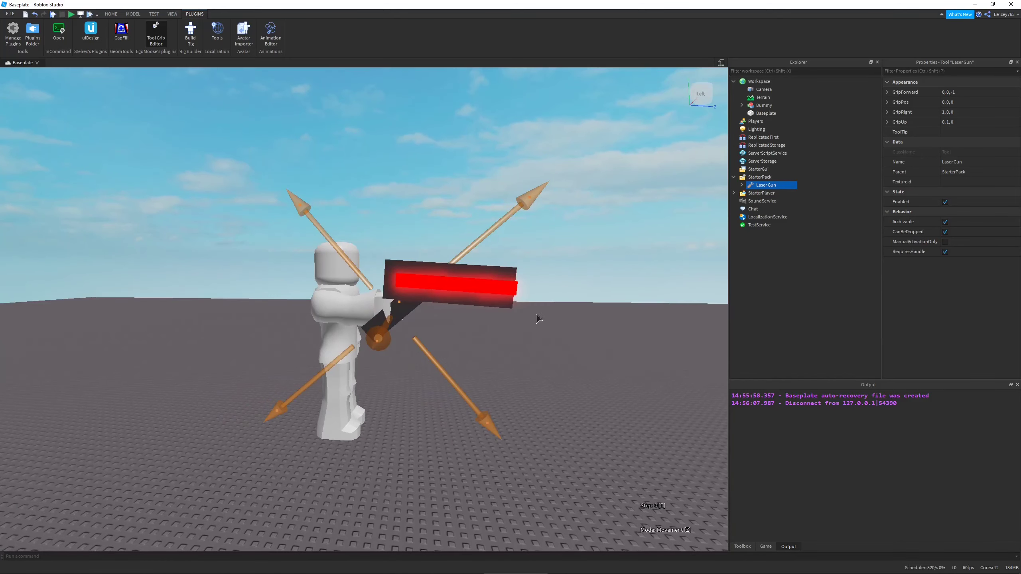
- Fine-tune the grip rotation to level the barrel, and close the Tool Grip Editor
key(z)
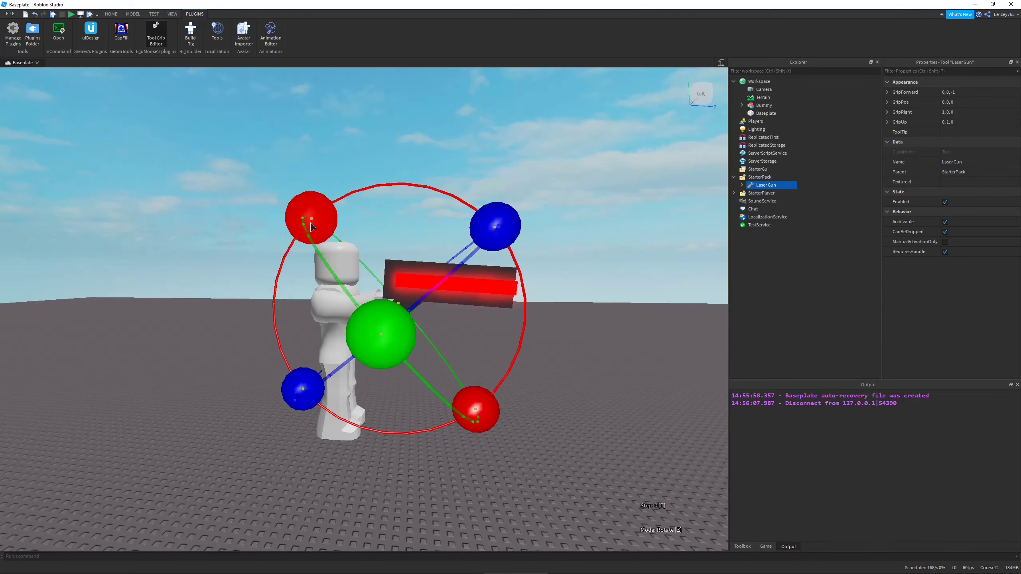
drag(311, 228, 304, 222)
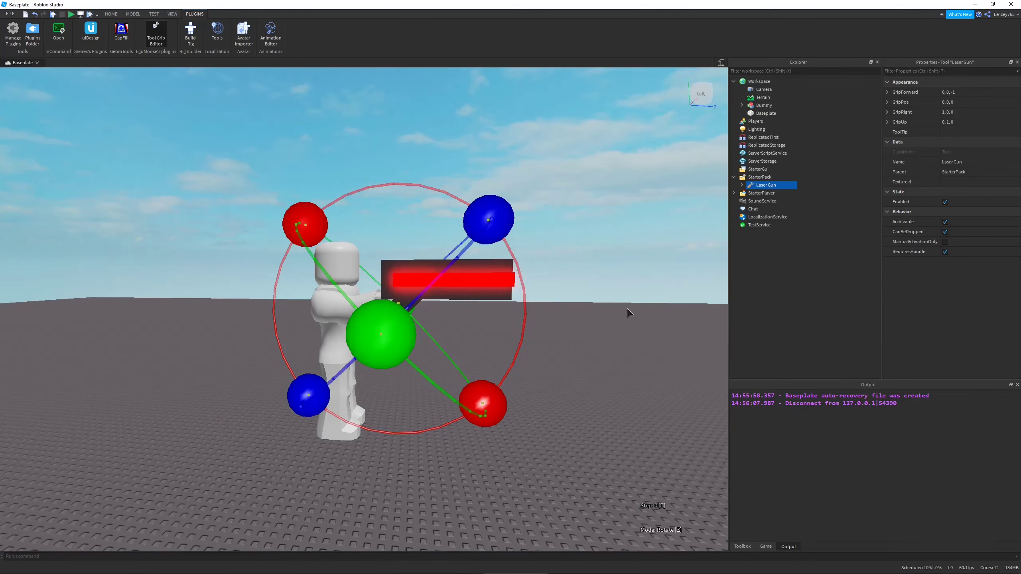
right_drag(627, 309, 633, 296)
click(163, 45)
right_drag(546, 226, 546, 237)
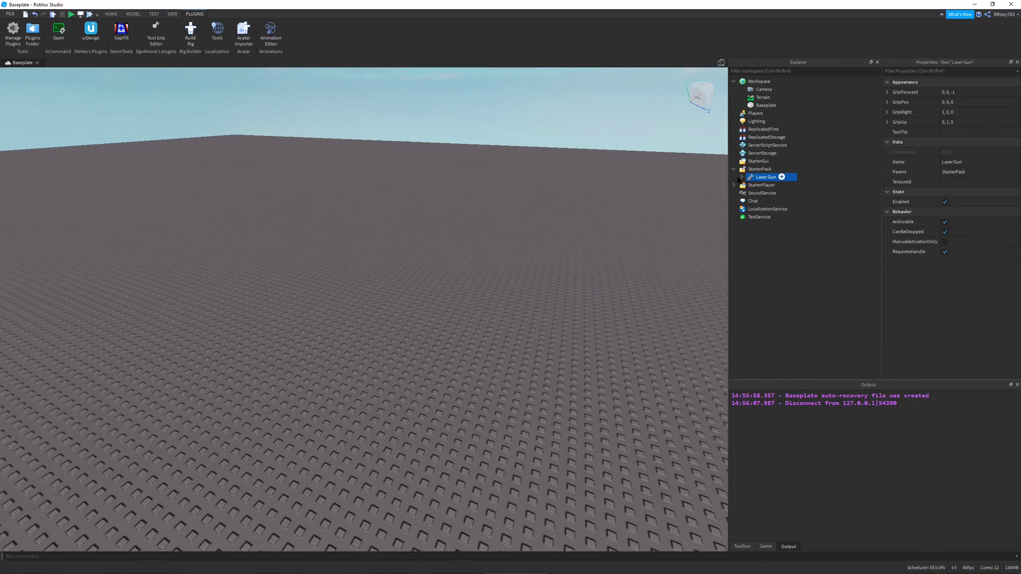
- Playtest with the Laser Gun equipped to check the adjusted grip, and stop the test
click(52, 14)
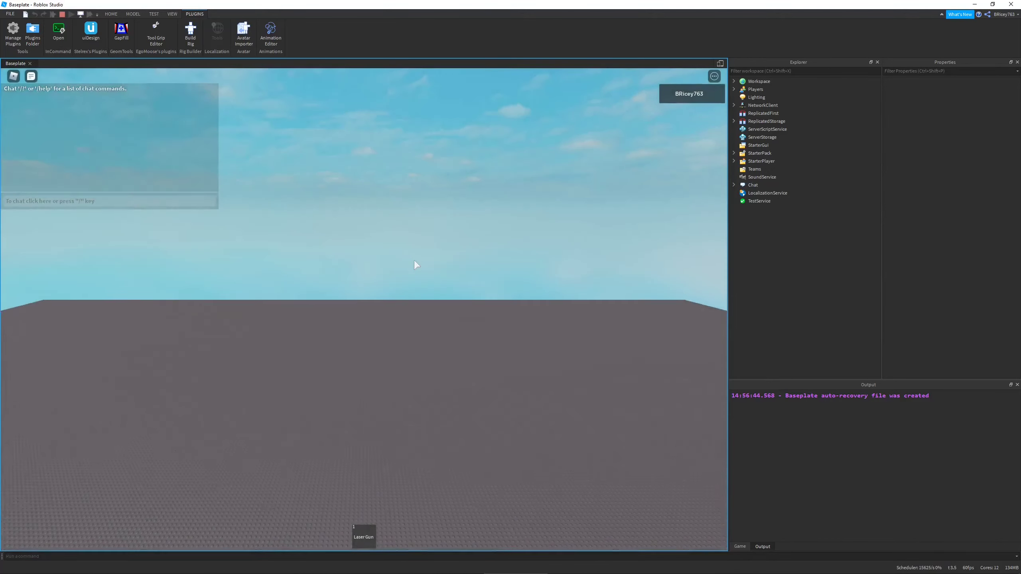
key(1)
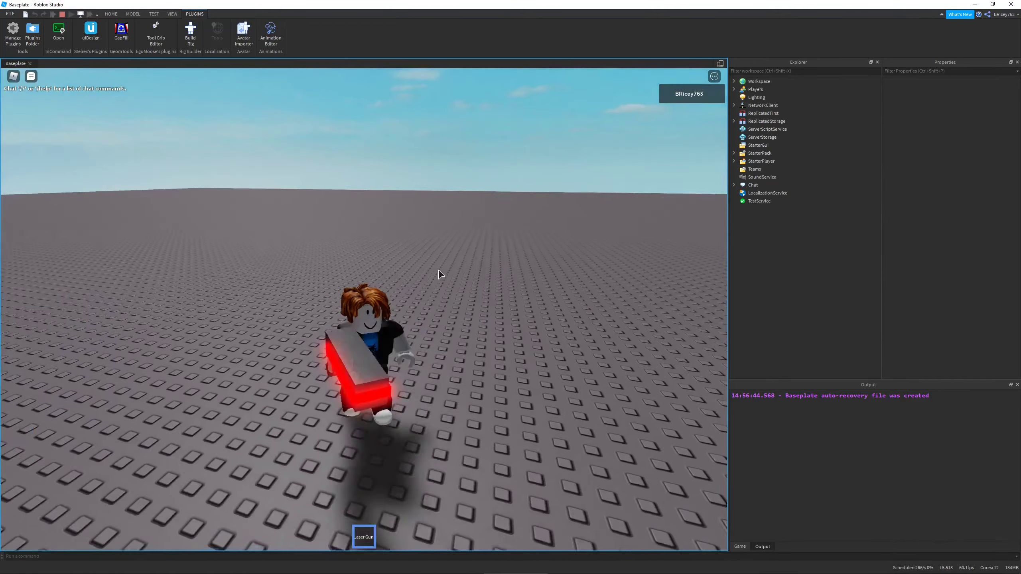
click(61, 14)
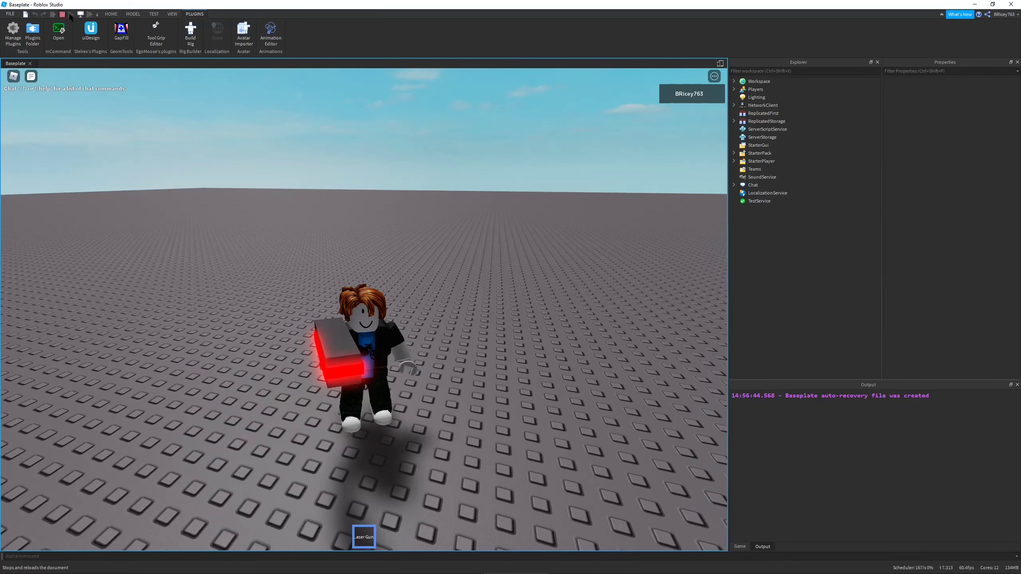
- Insert a LocalScript into the Laser Gun tool and enlarge the script editor's text
click(742, 177)
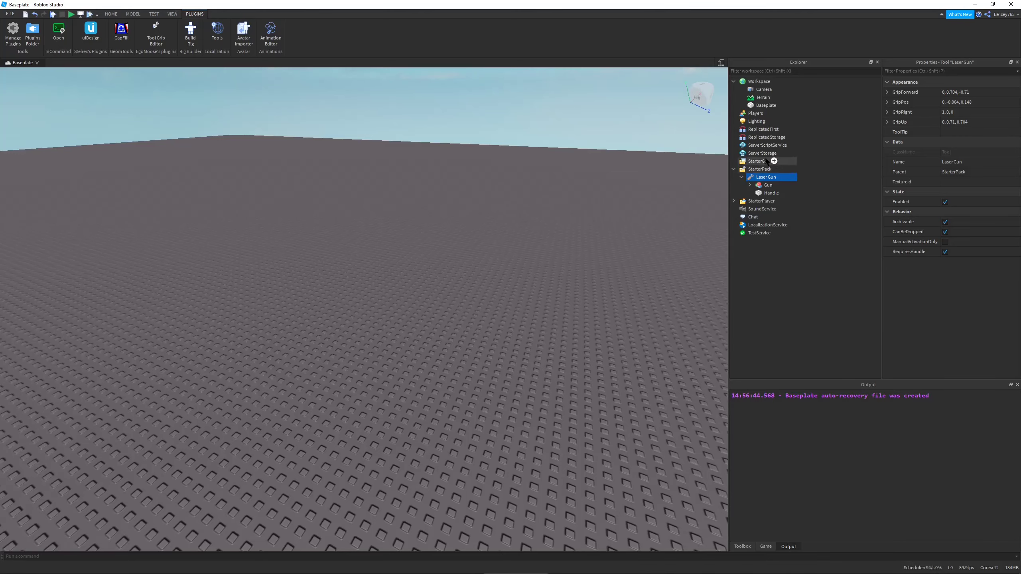
click(782, 177)
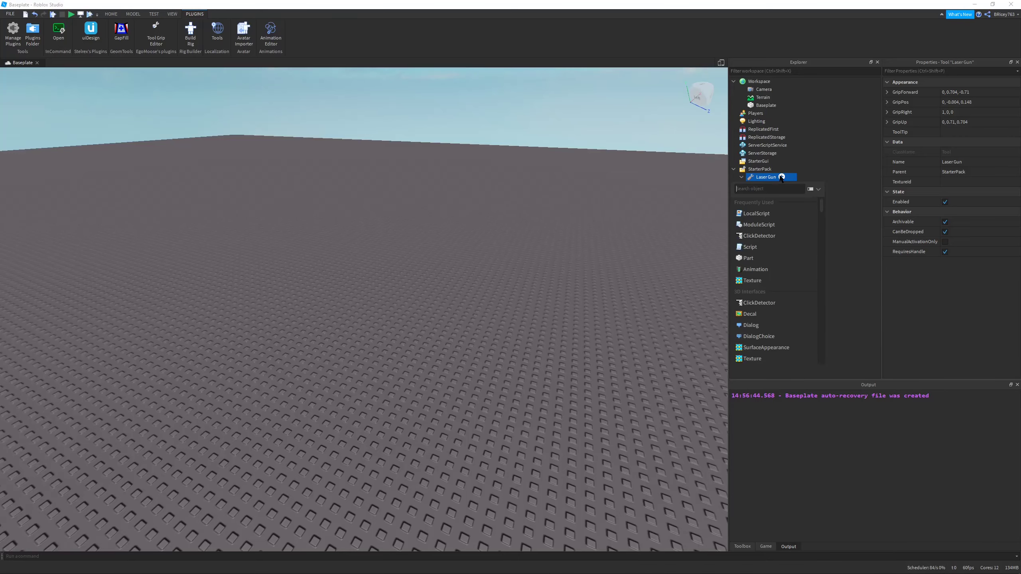
click(791, 215)
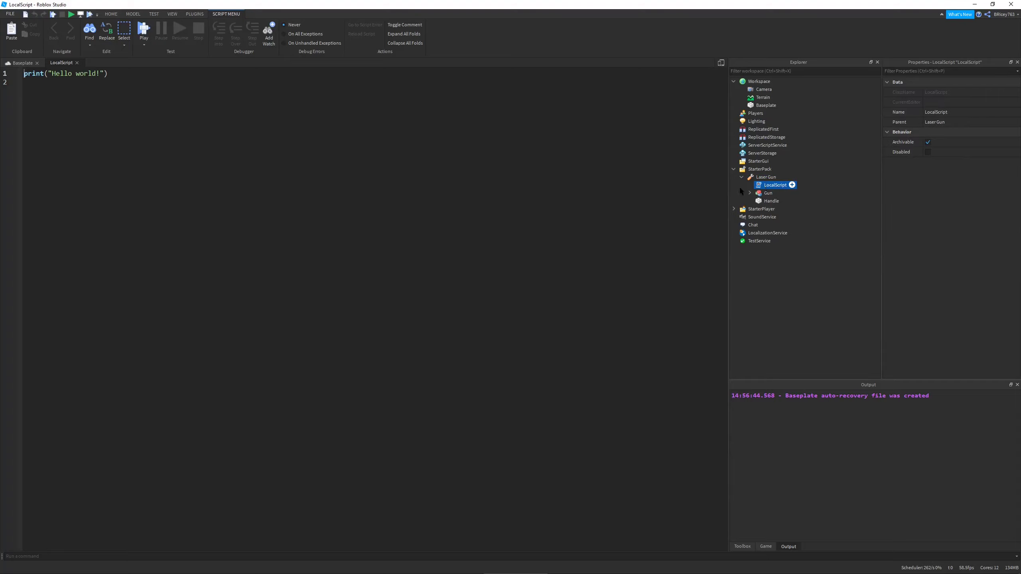
ctrl+scroll(296, 187, up, 5)
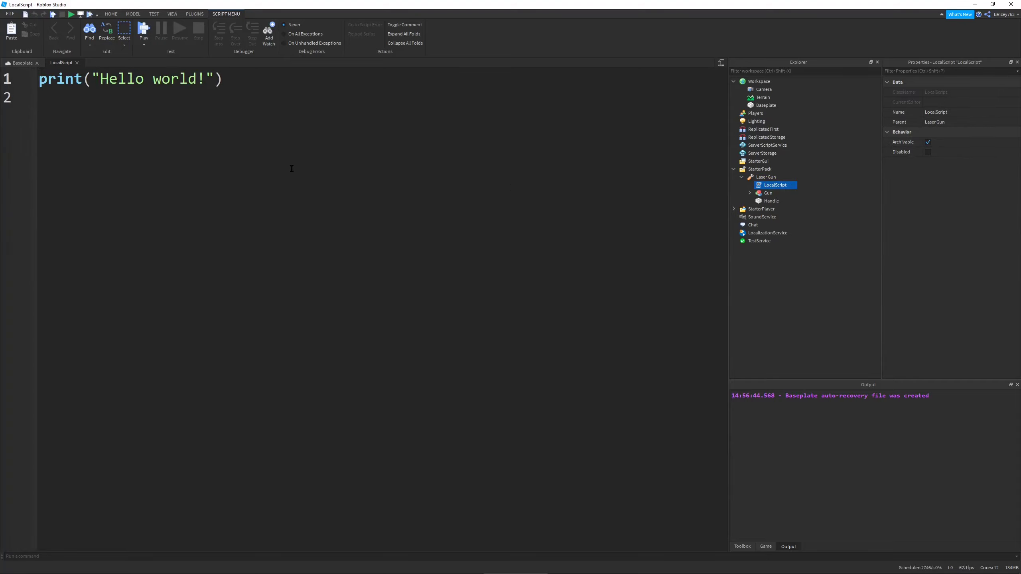
- Delete the default print line from the LocalScript and add several blank lines for new code
drag(231, 81, 38, 81)
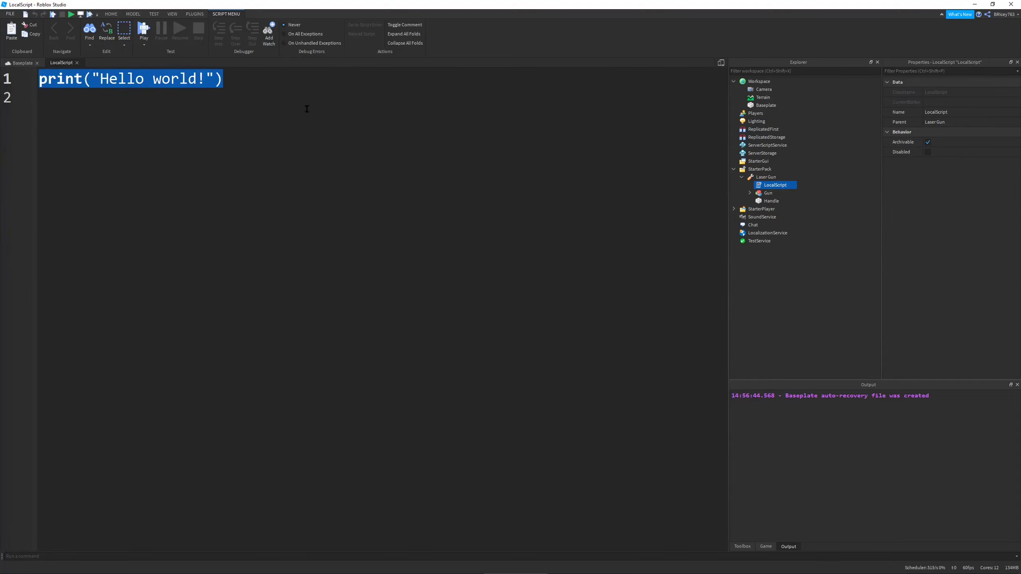
key(BackSpace)
key(Return)
key(Return)
key(Return)
key(Return)
key(Return)
key(Return)
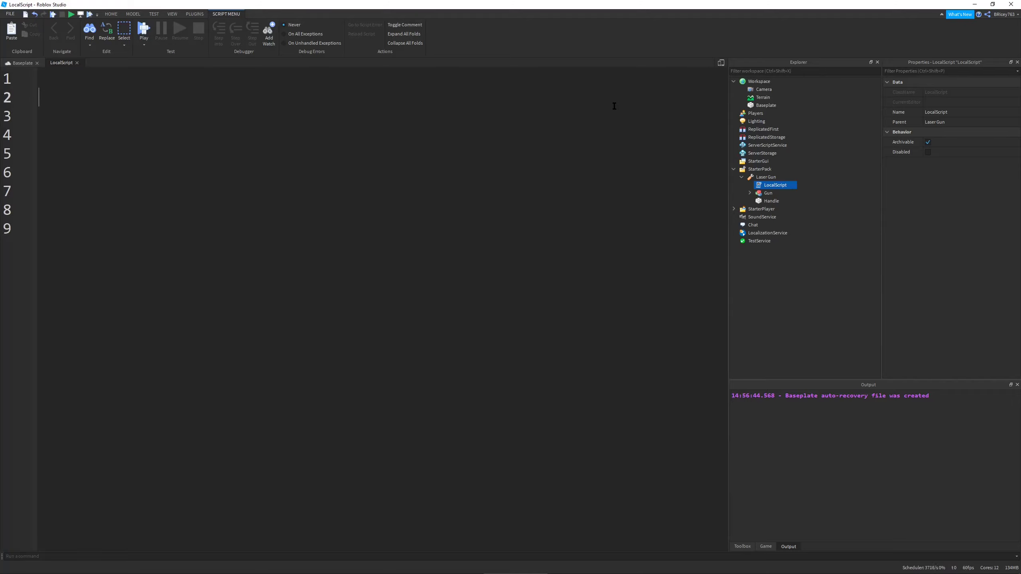
- Declare the local variable tool as script.Parent and start another local declaration on line 2
text(local tool = script.Parent)
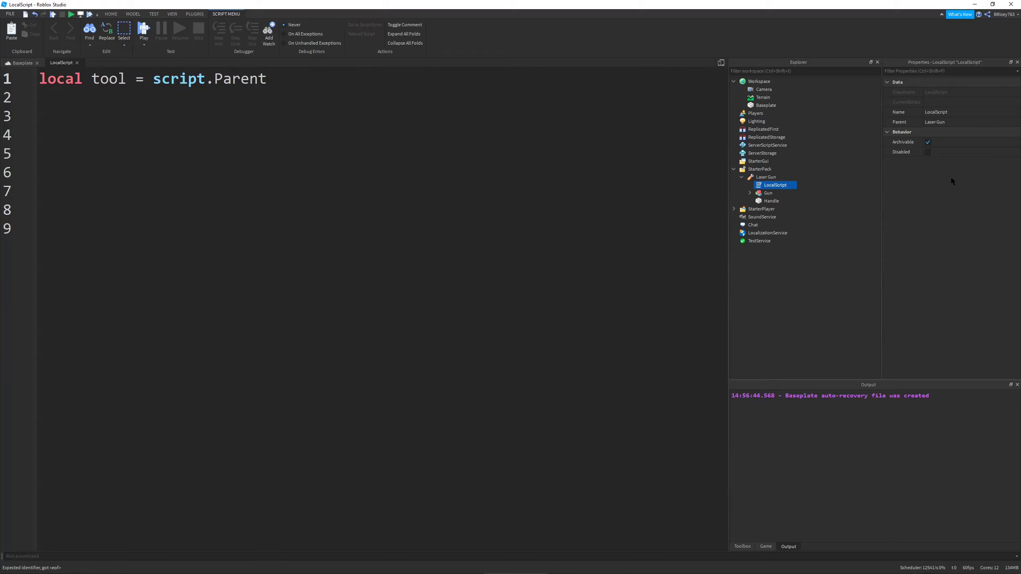
mouse_move(769, 178)
key(Return)
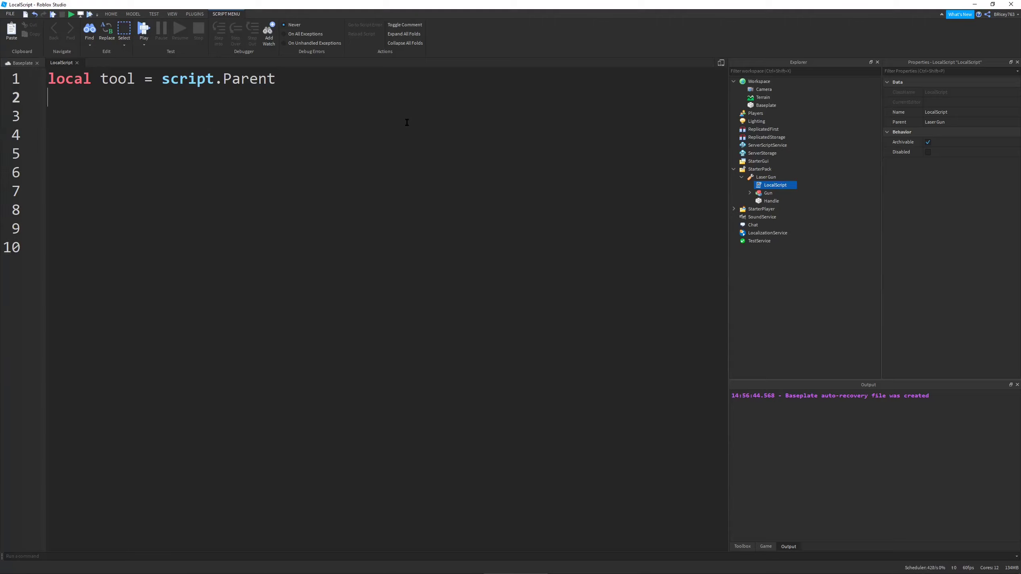
text(local)
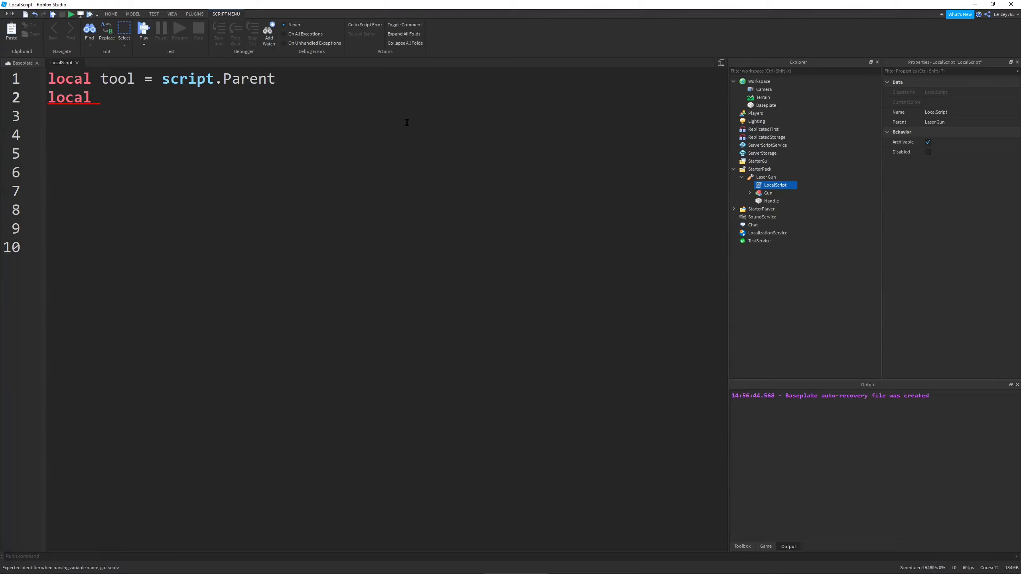